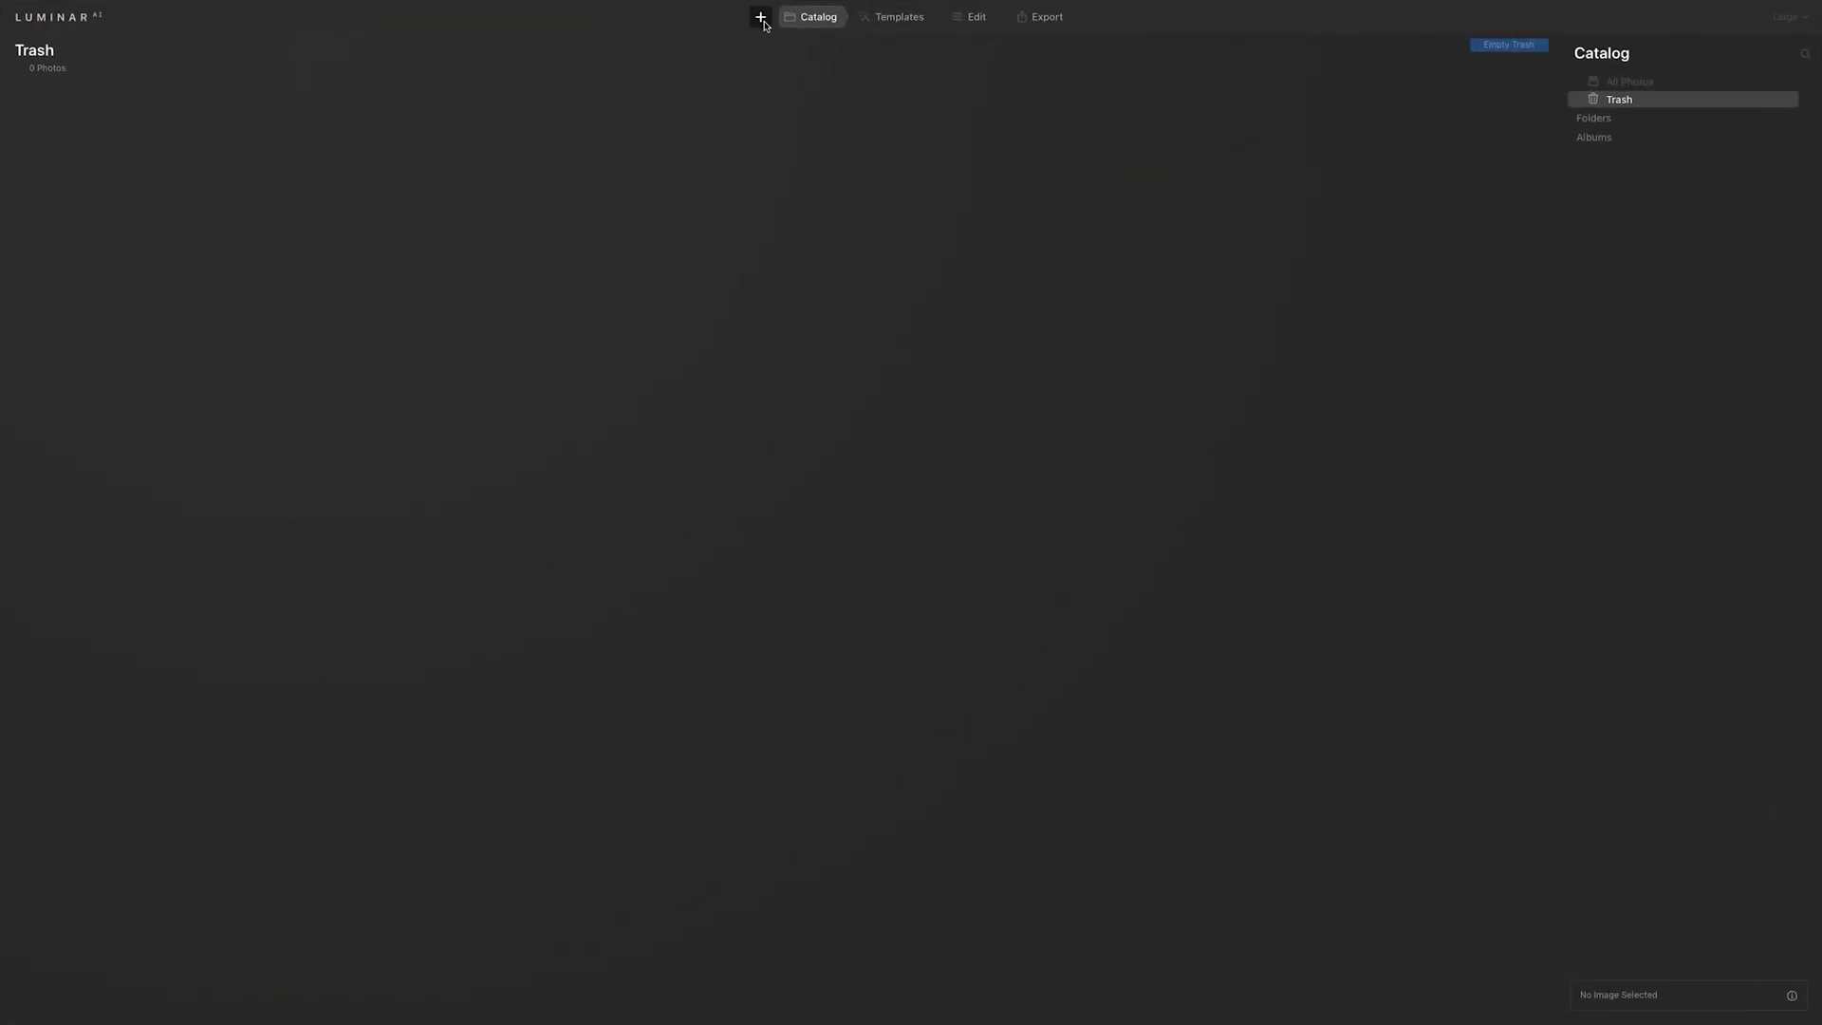
- Import the truck photo IMG_9891.CR3 from the Desktop
click(786, 65)
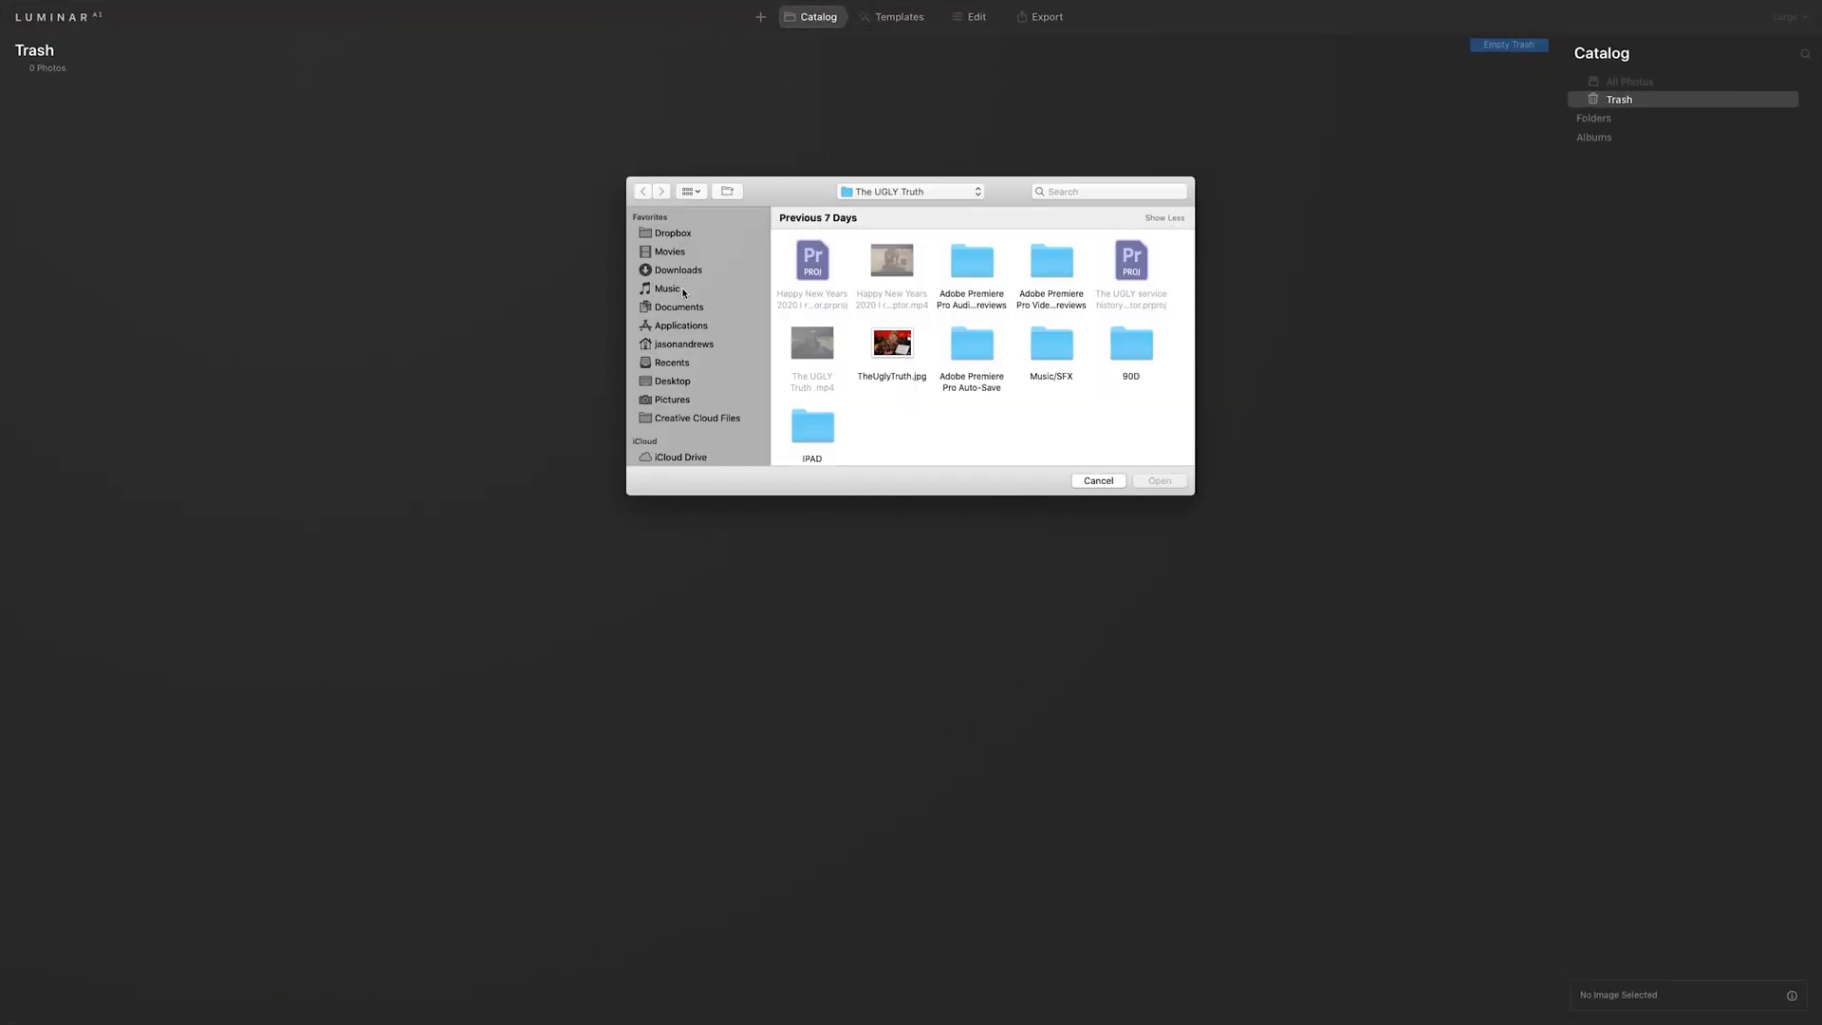
click(685, 382)
scroll(982, 332, down, 3)
click(1129, 340)
click(1160, 480)
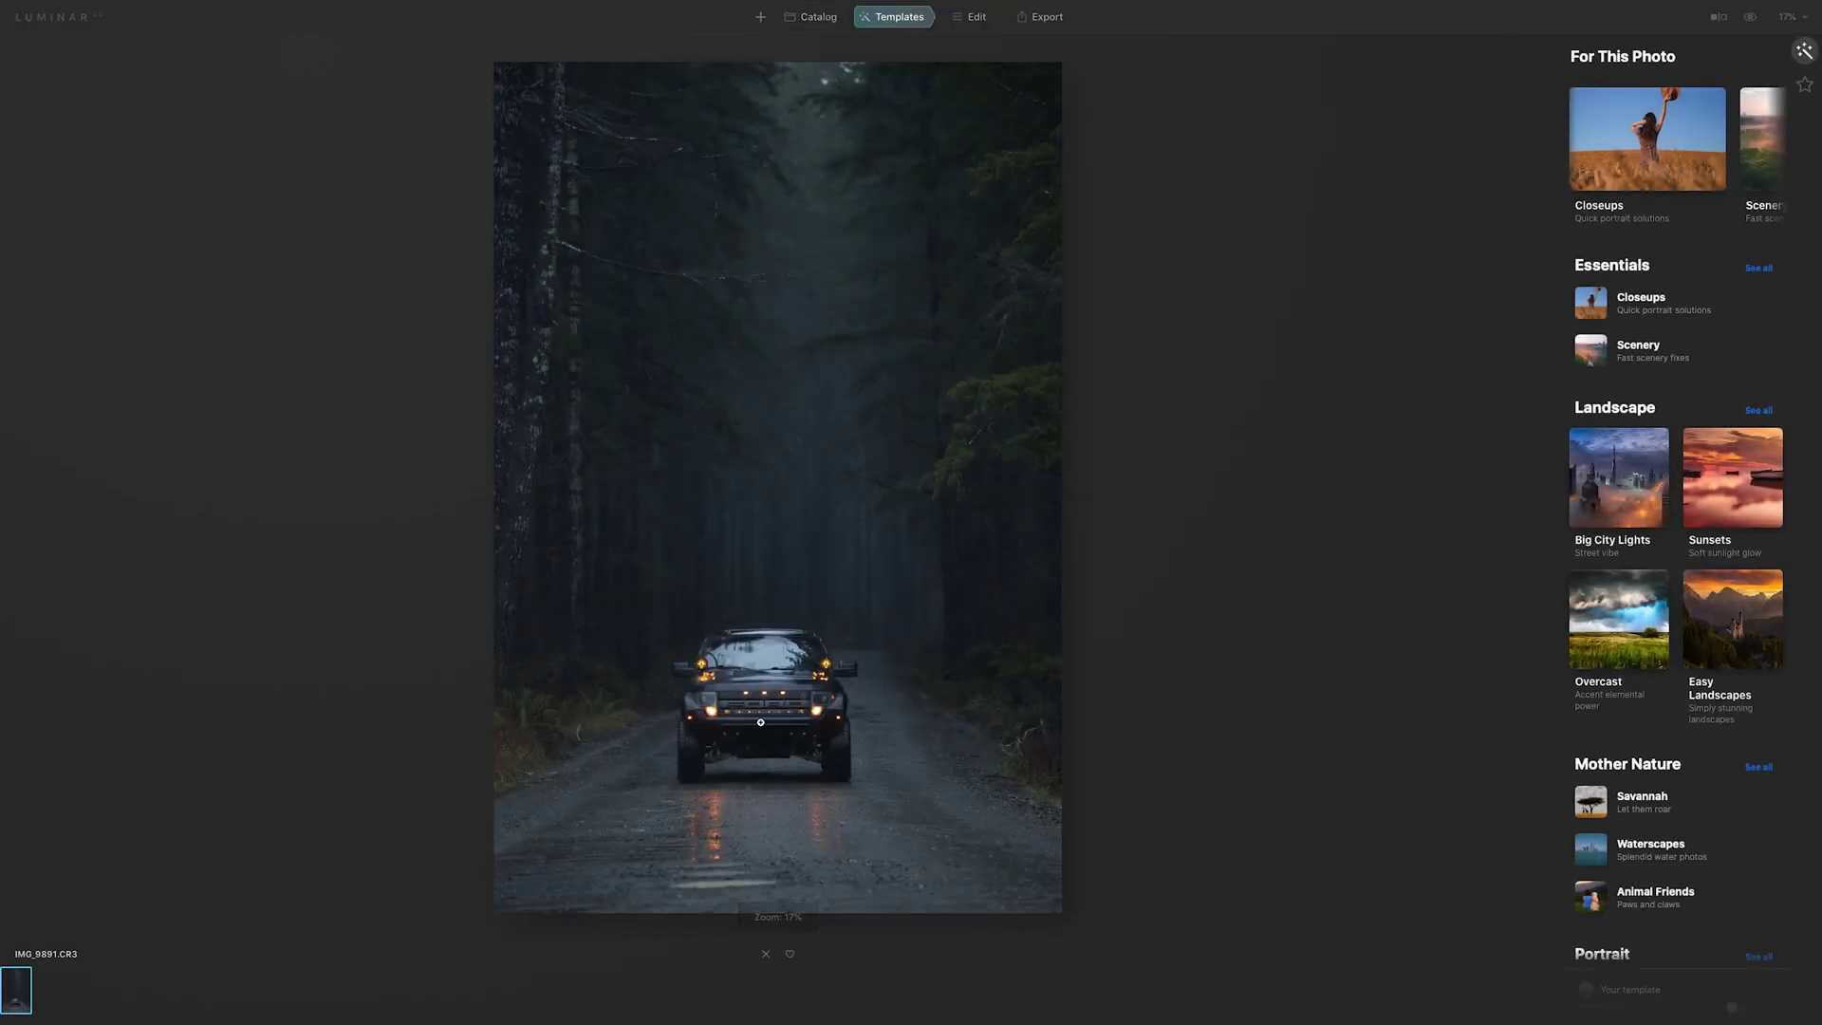
click(754, 732)
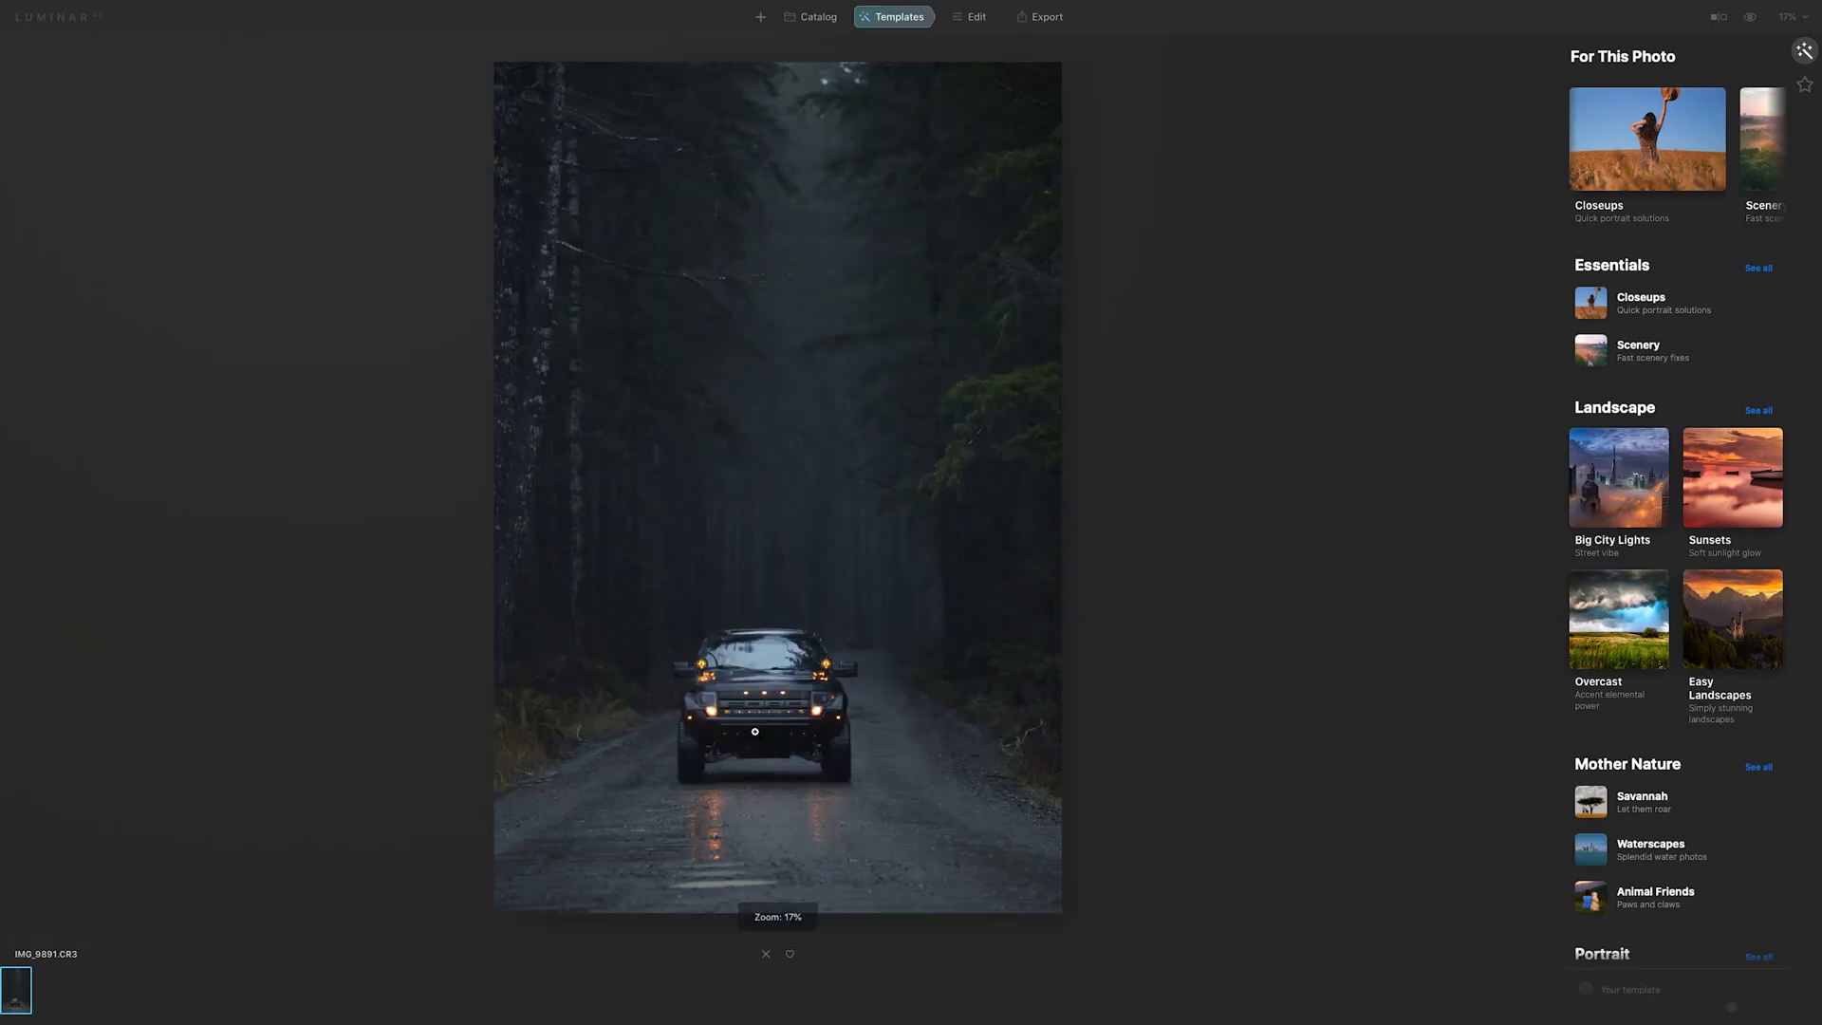
- Try the Scenery collection templates one after another, from Clear & Sharp and Fast Fix through Clear Skies
scroll(1649, 144, right, 2)
click(1667, 139)
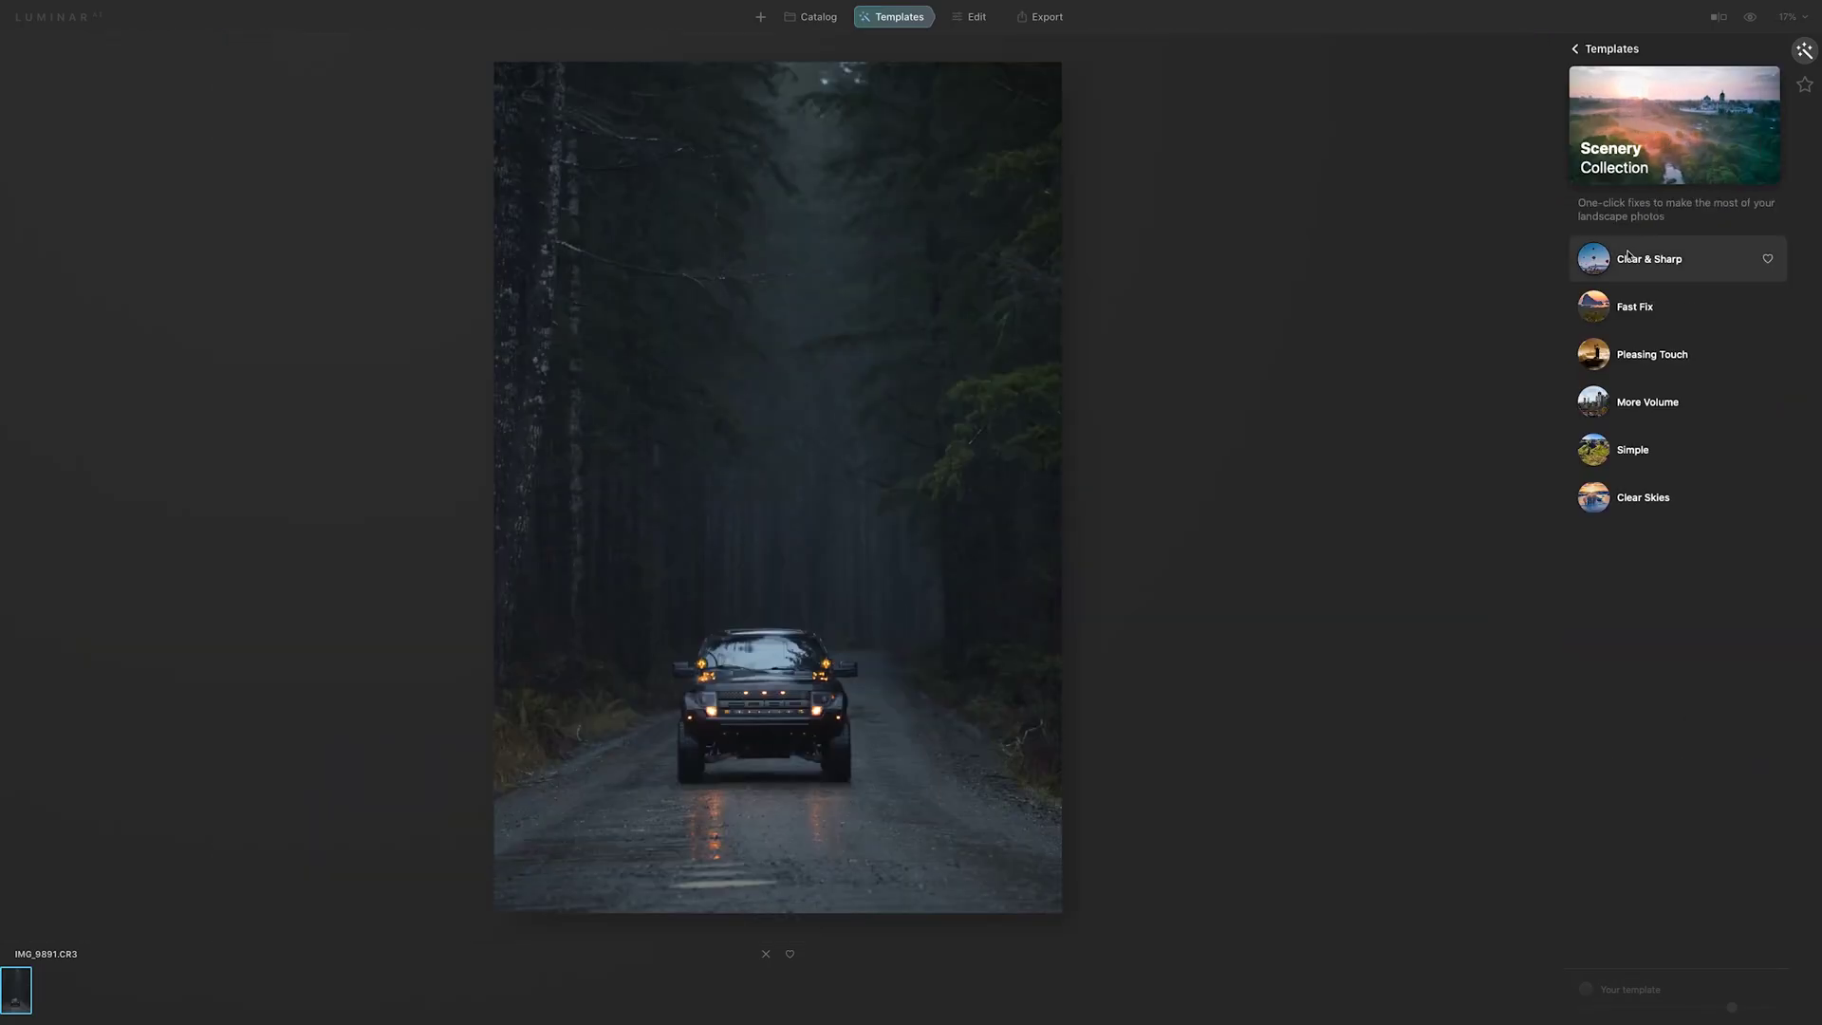
click(1628, 309)
click(1629, 358)
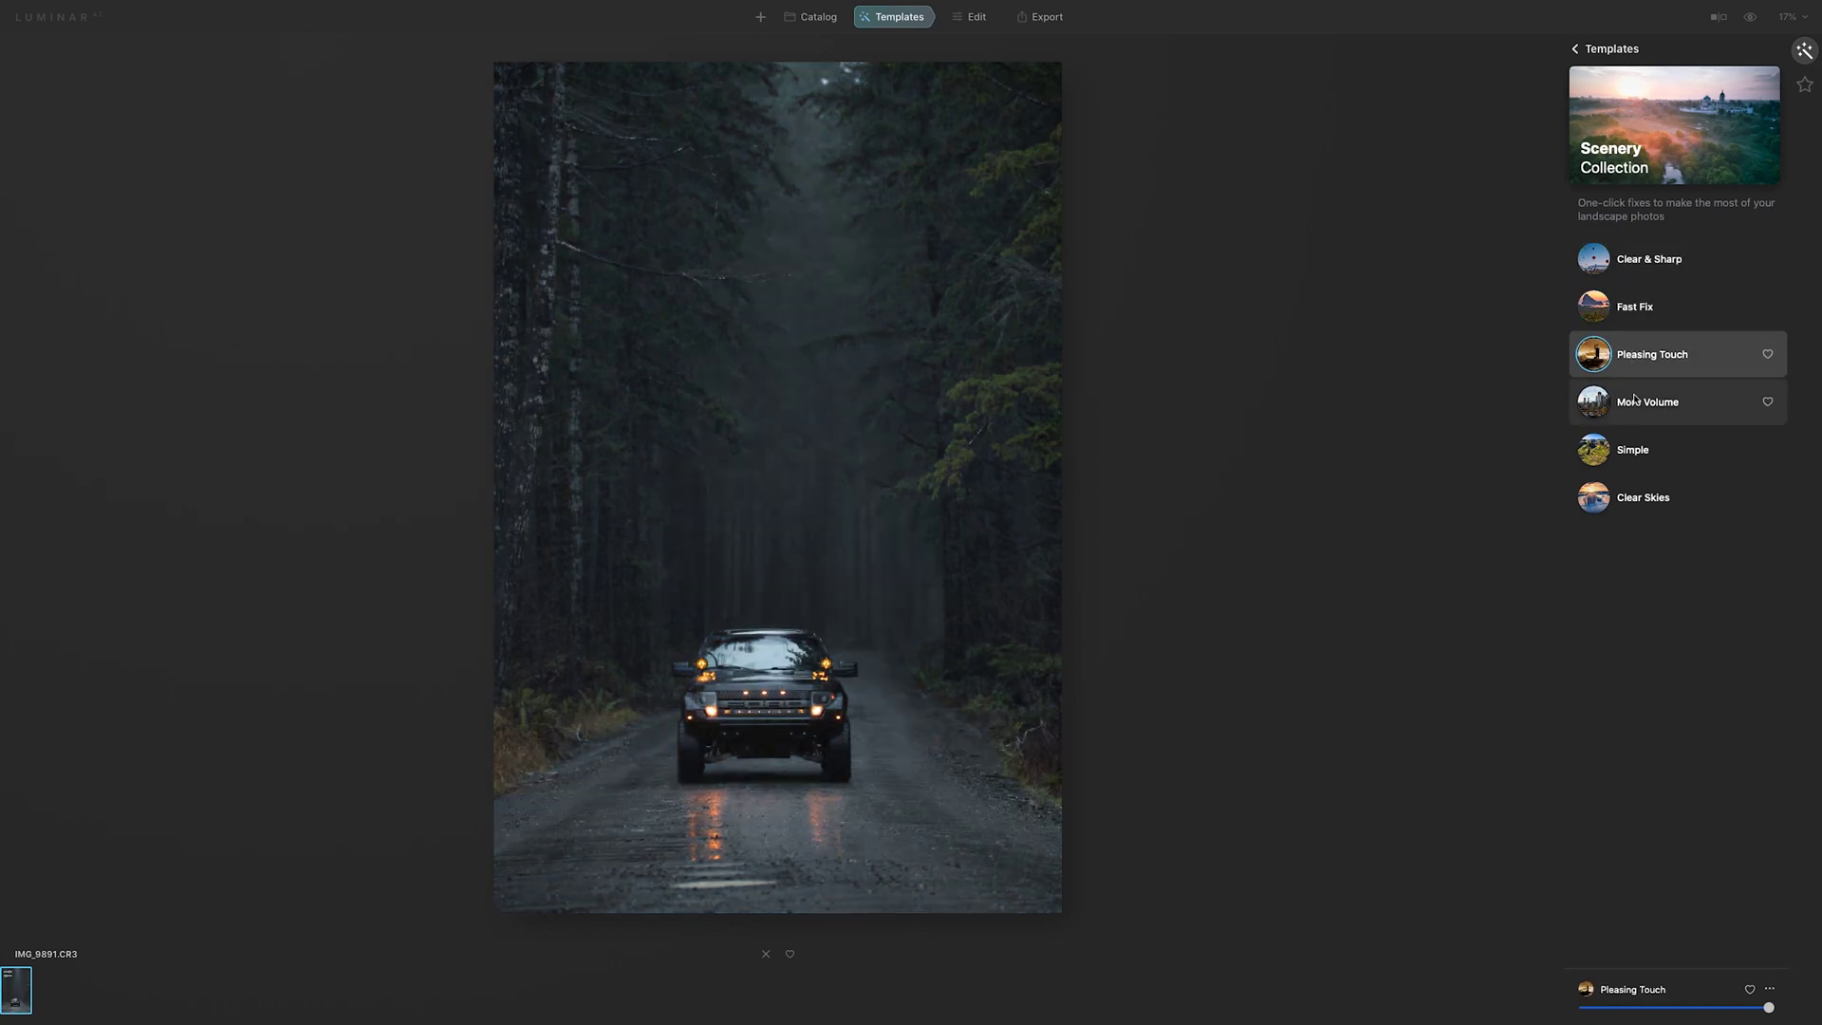
click(1633, 402)
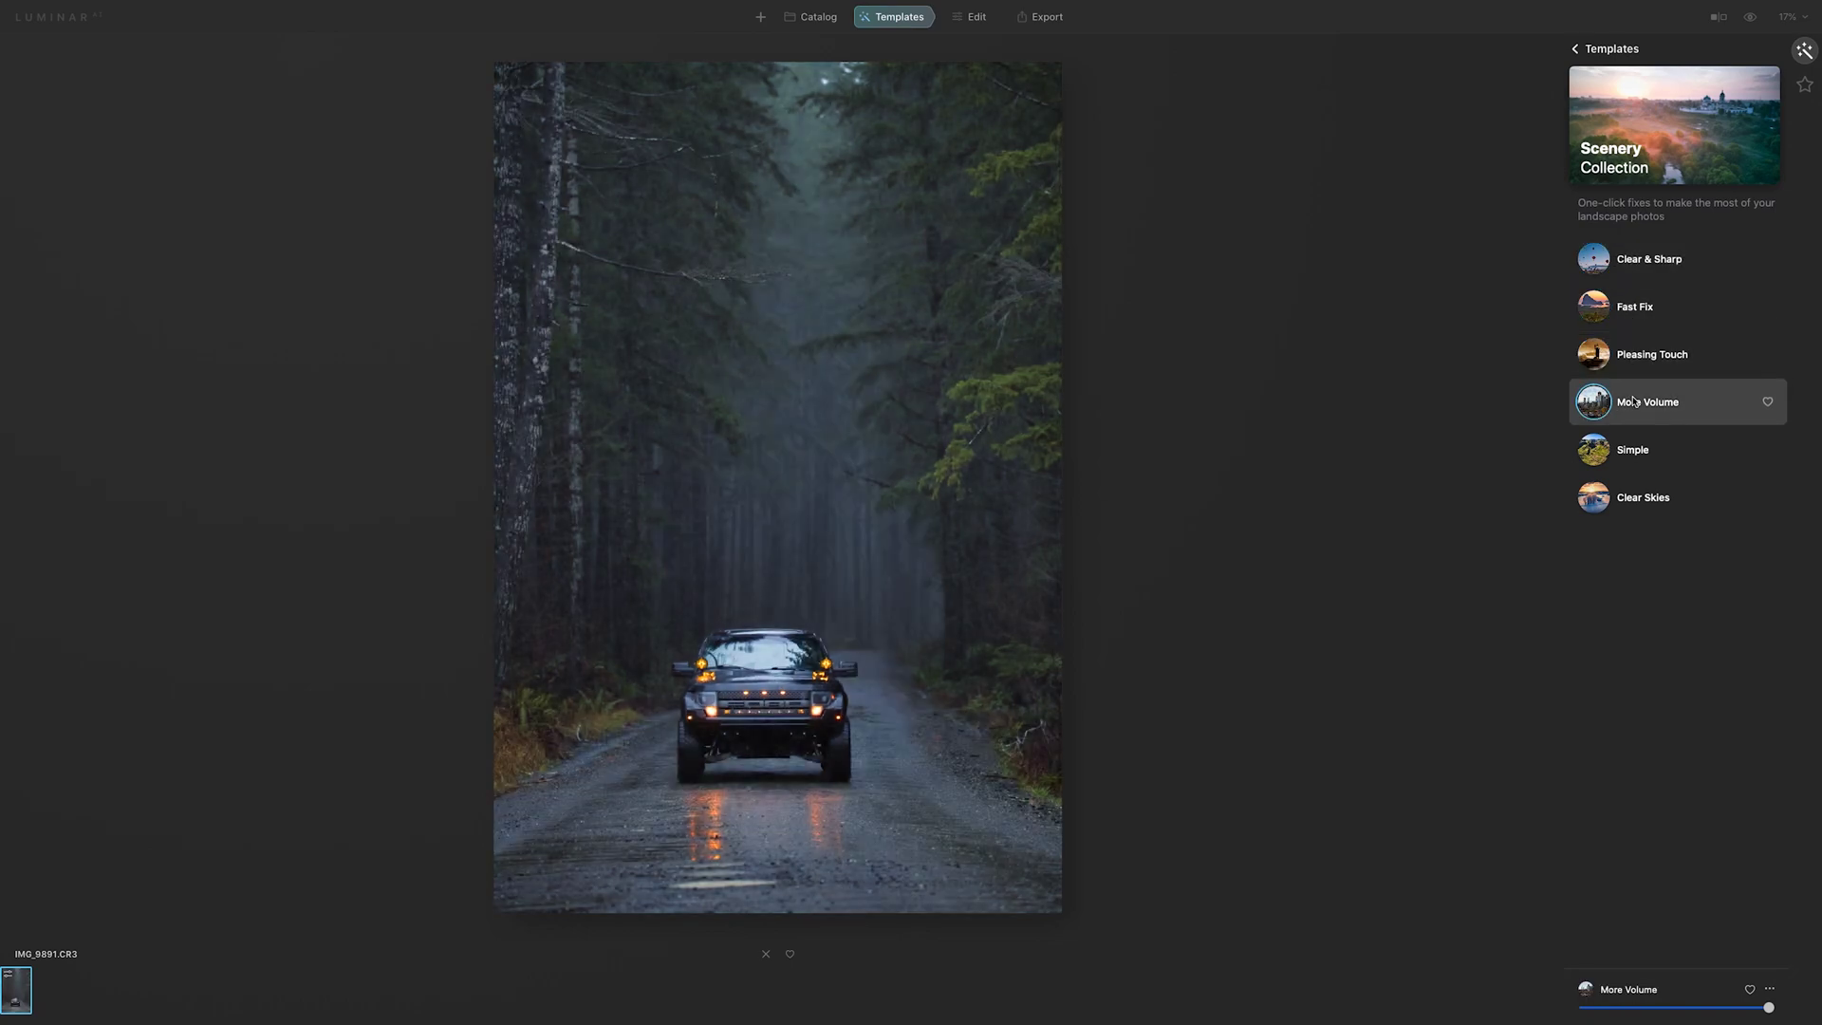
click(1633, 450)
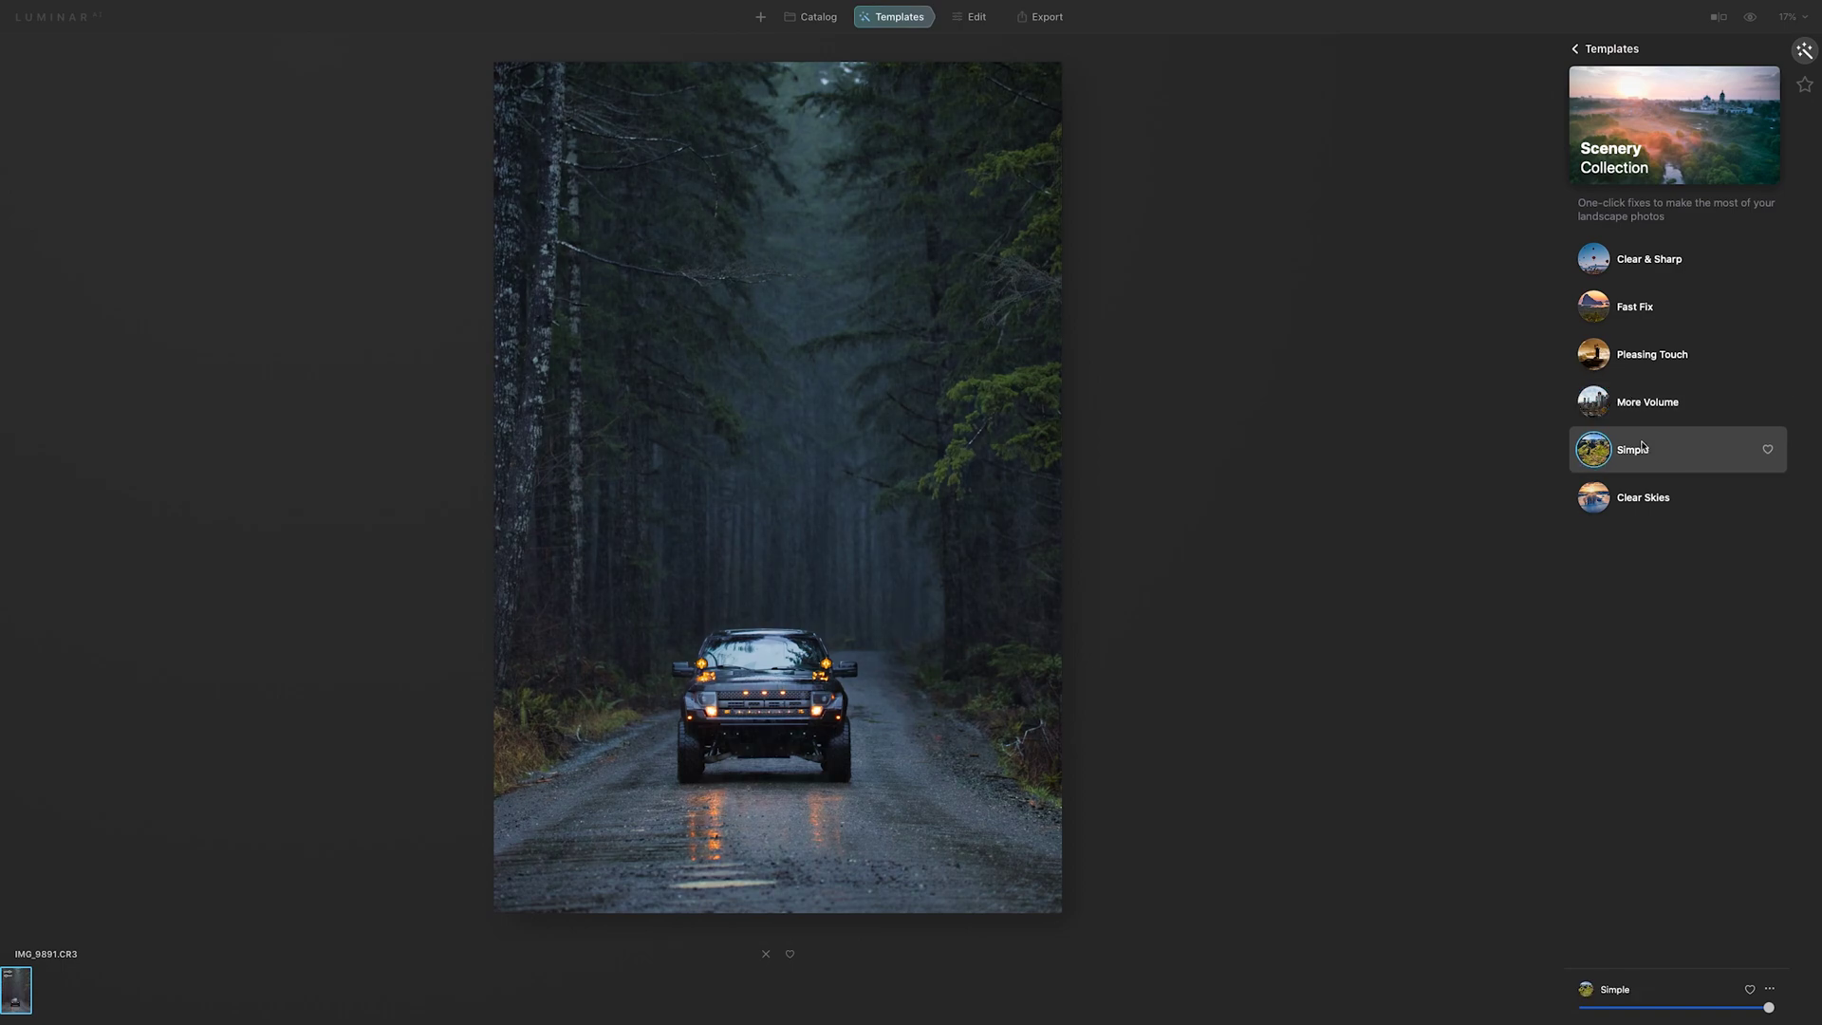
click(1644, 497)
- Try the Iconic, Brush Up, Focus and Midday templates from the Closeups collection
click(1576, 48)
click(1625, 147)
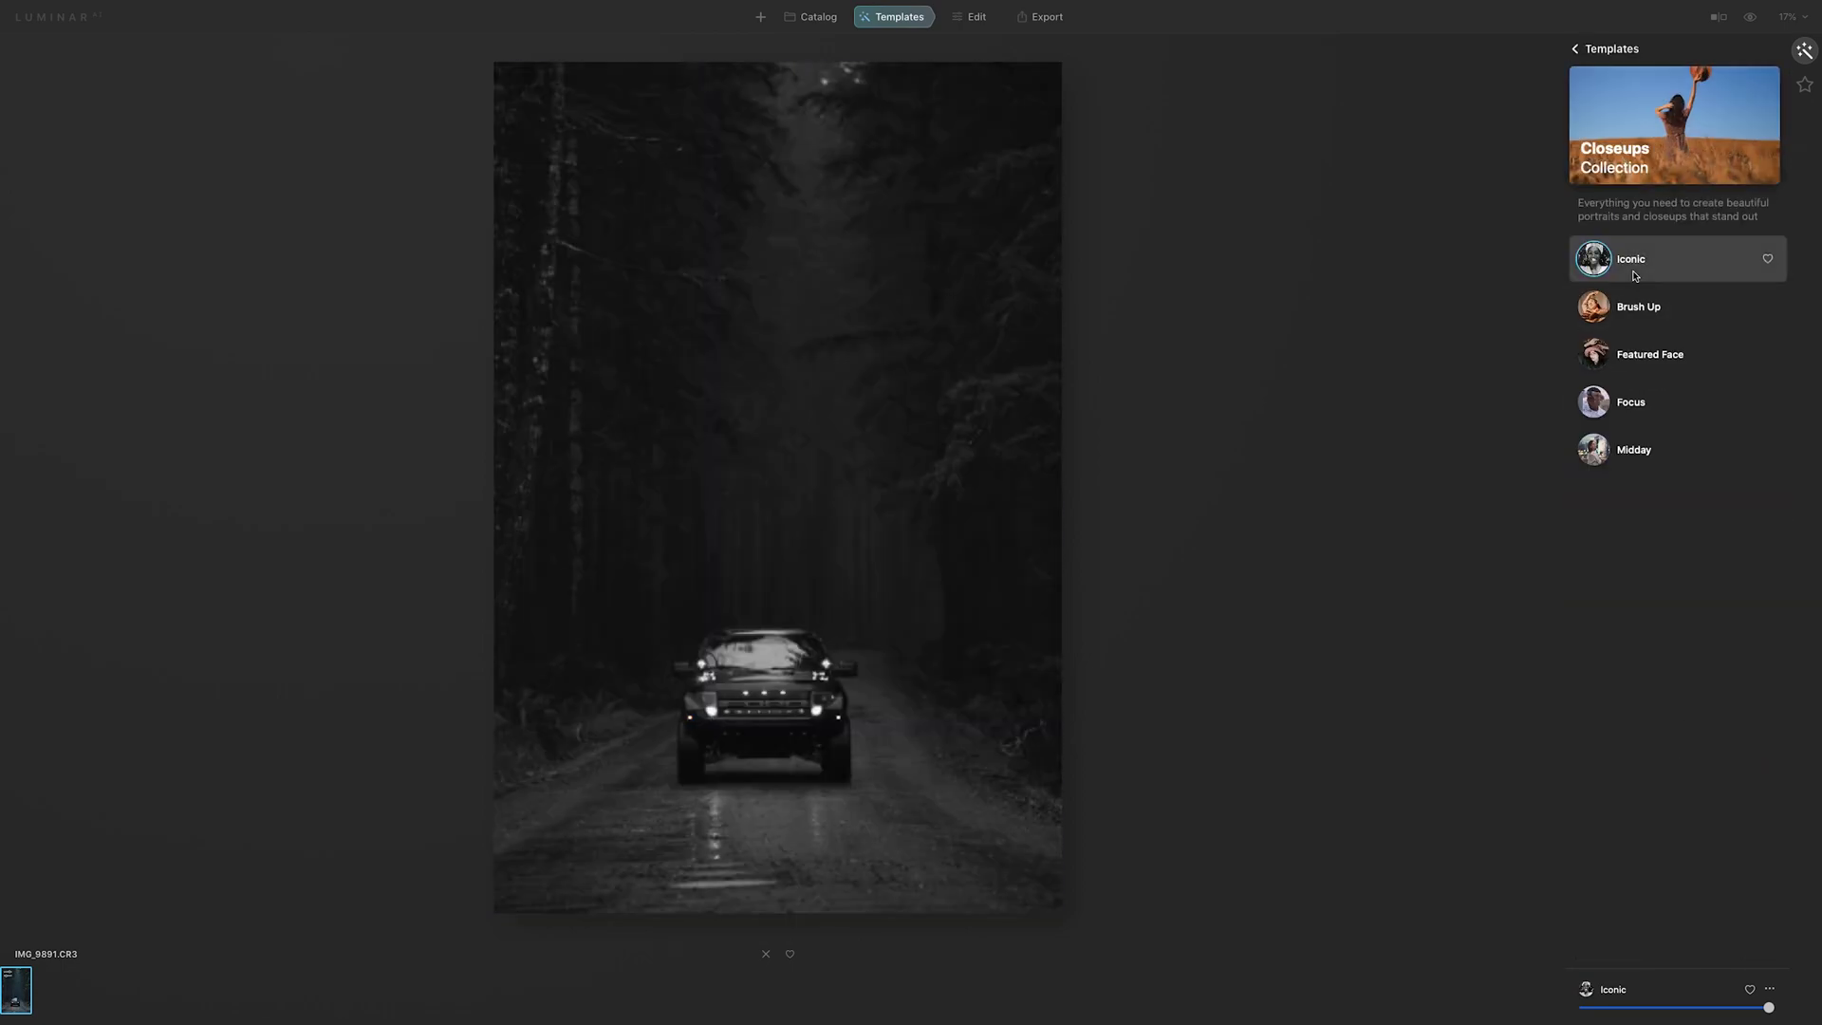
click(1640, 306)
click(1631, 401)
click(1634, 450)
- Apply the Pleasing Touch template from the Scenery collection
click(1577, 49)
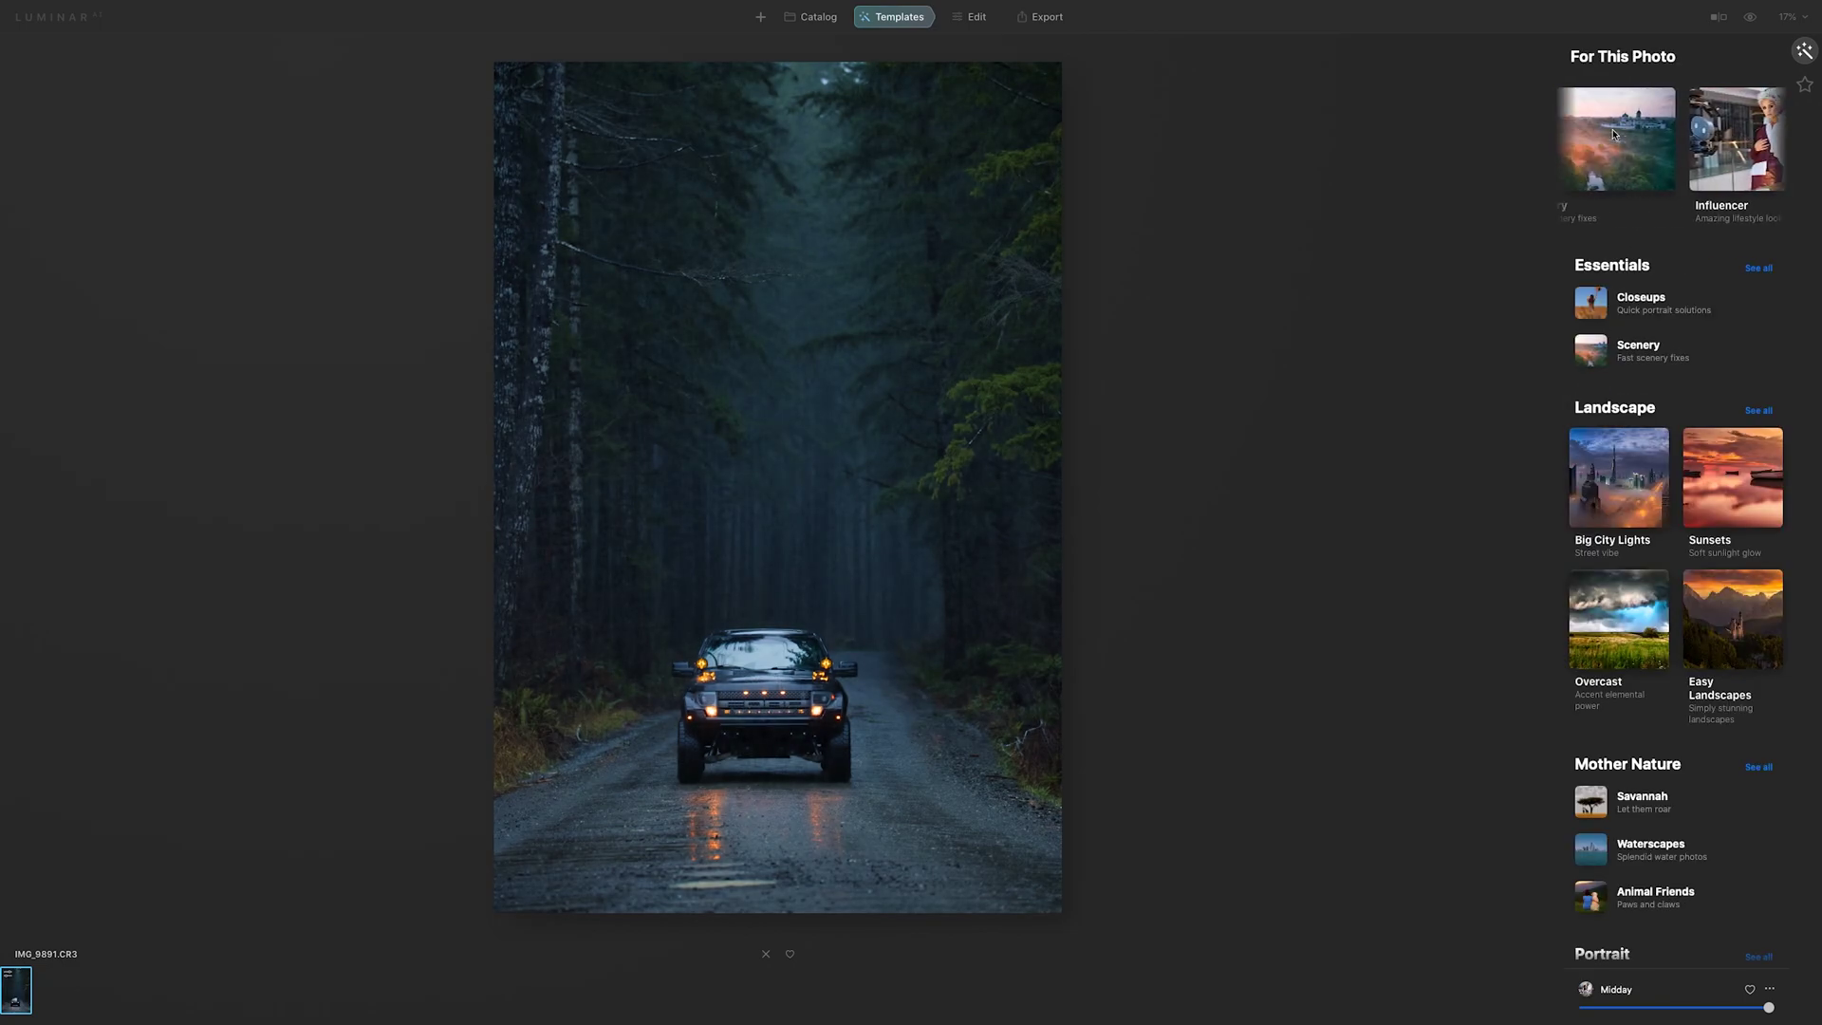
click(1699, 142)
click(1634, 361)
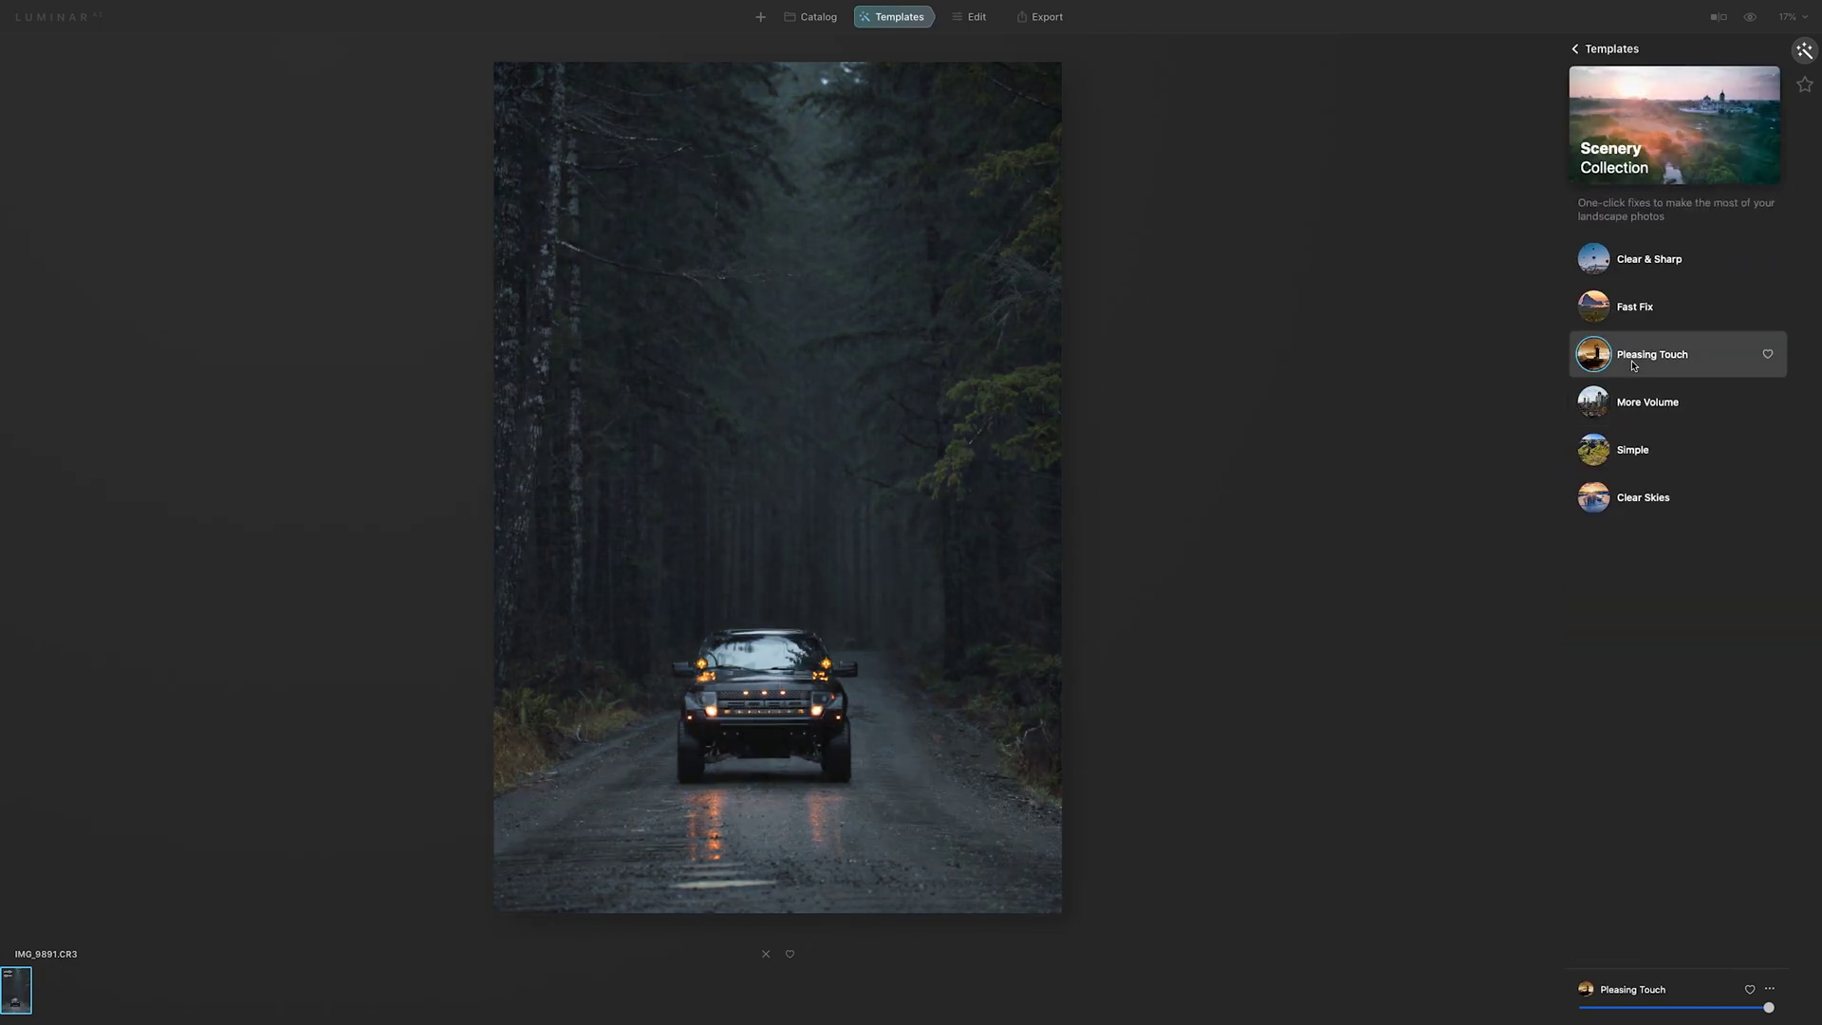
- Crop the photo to a 1:1 (Square) ratio, framing the truck in the lower middle of the slightly tightened crop
click(970, 17)
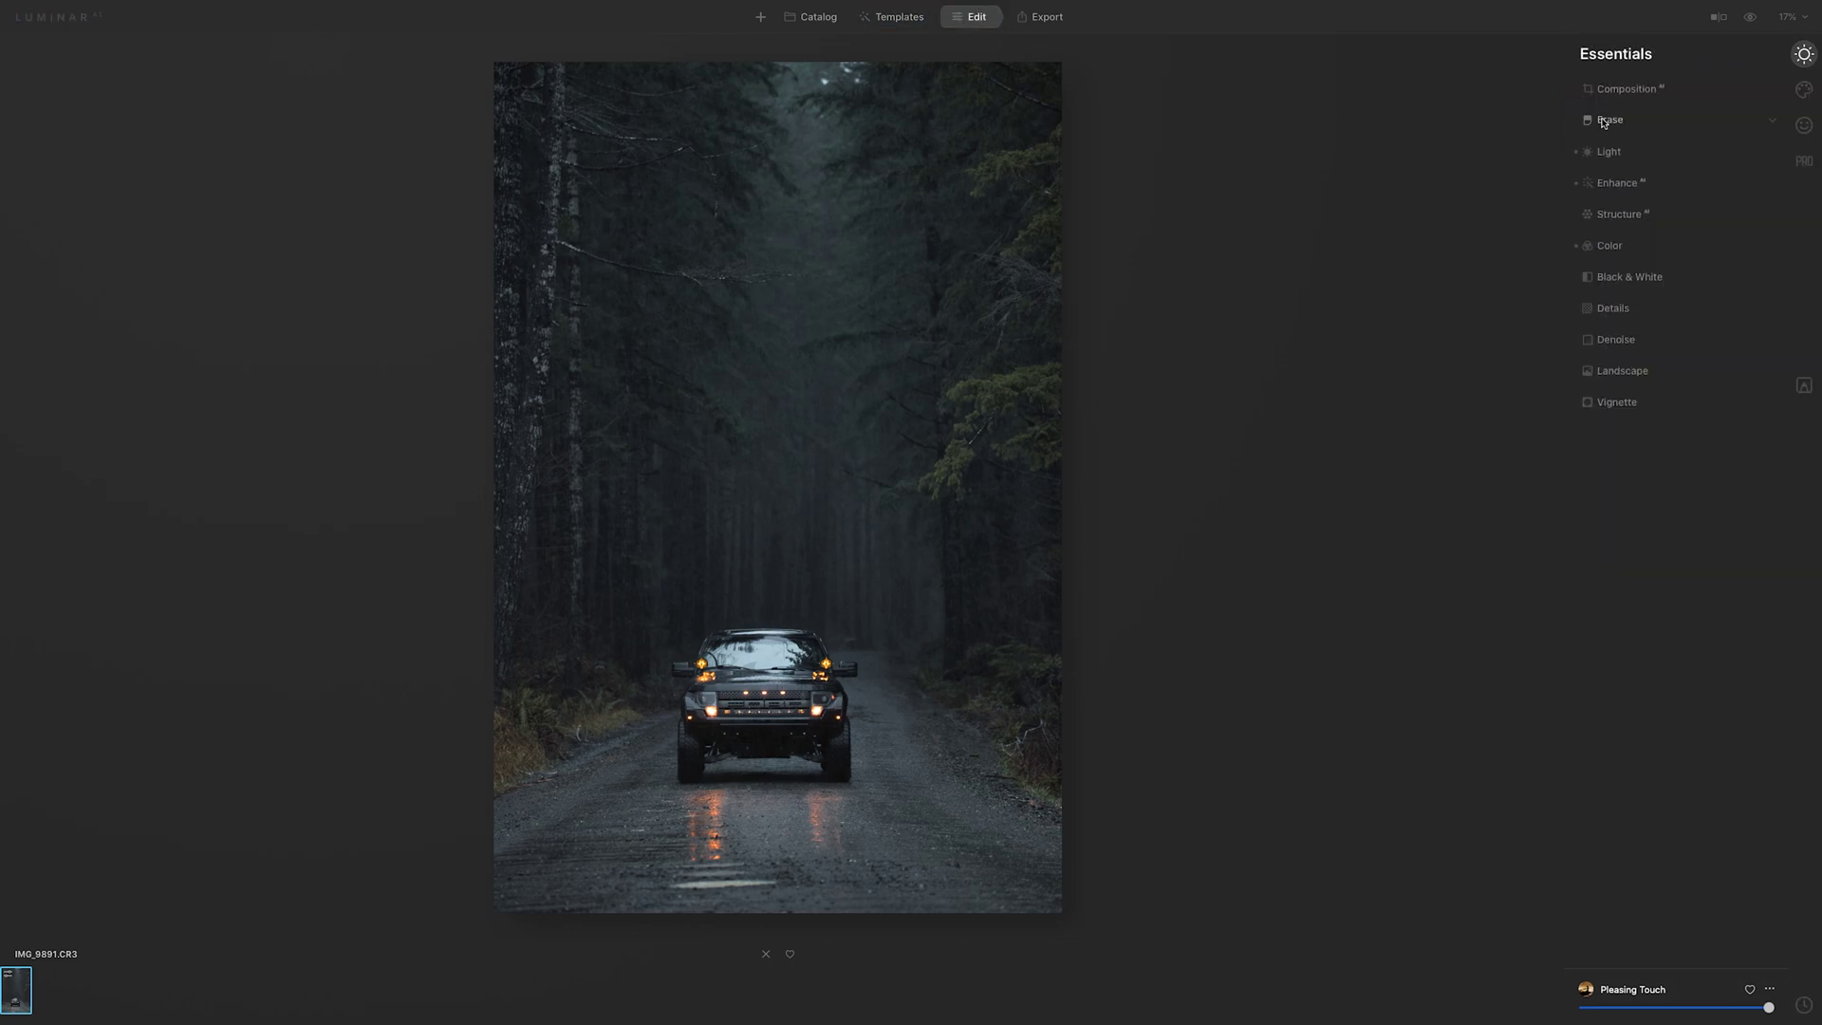
click(1627, 88)
click(1681, 154)
click(1688, 234)
drag(812, 507, 822, 415)
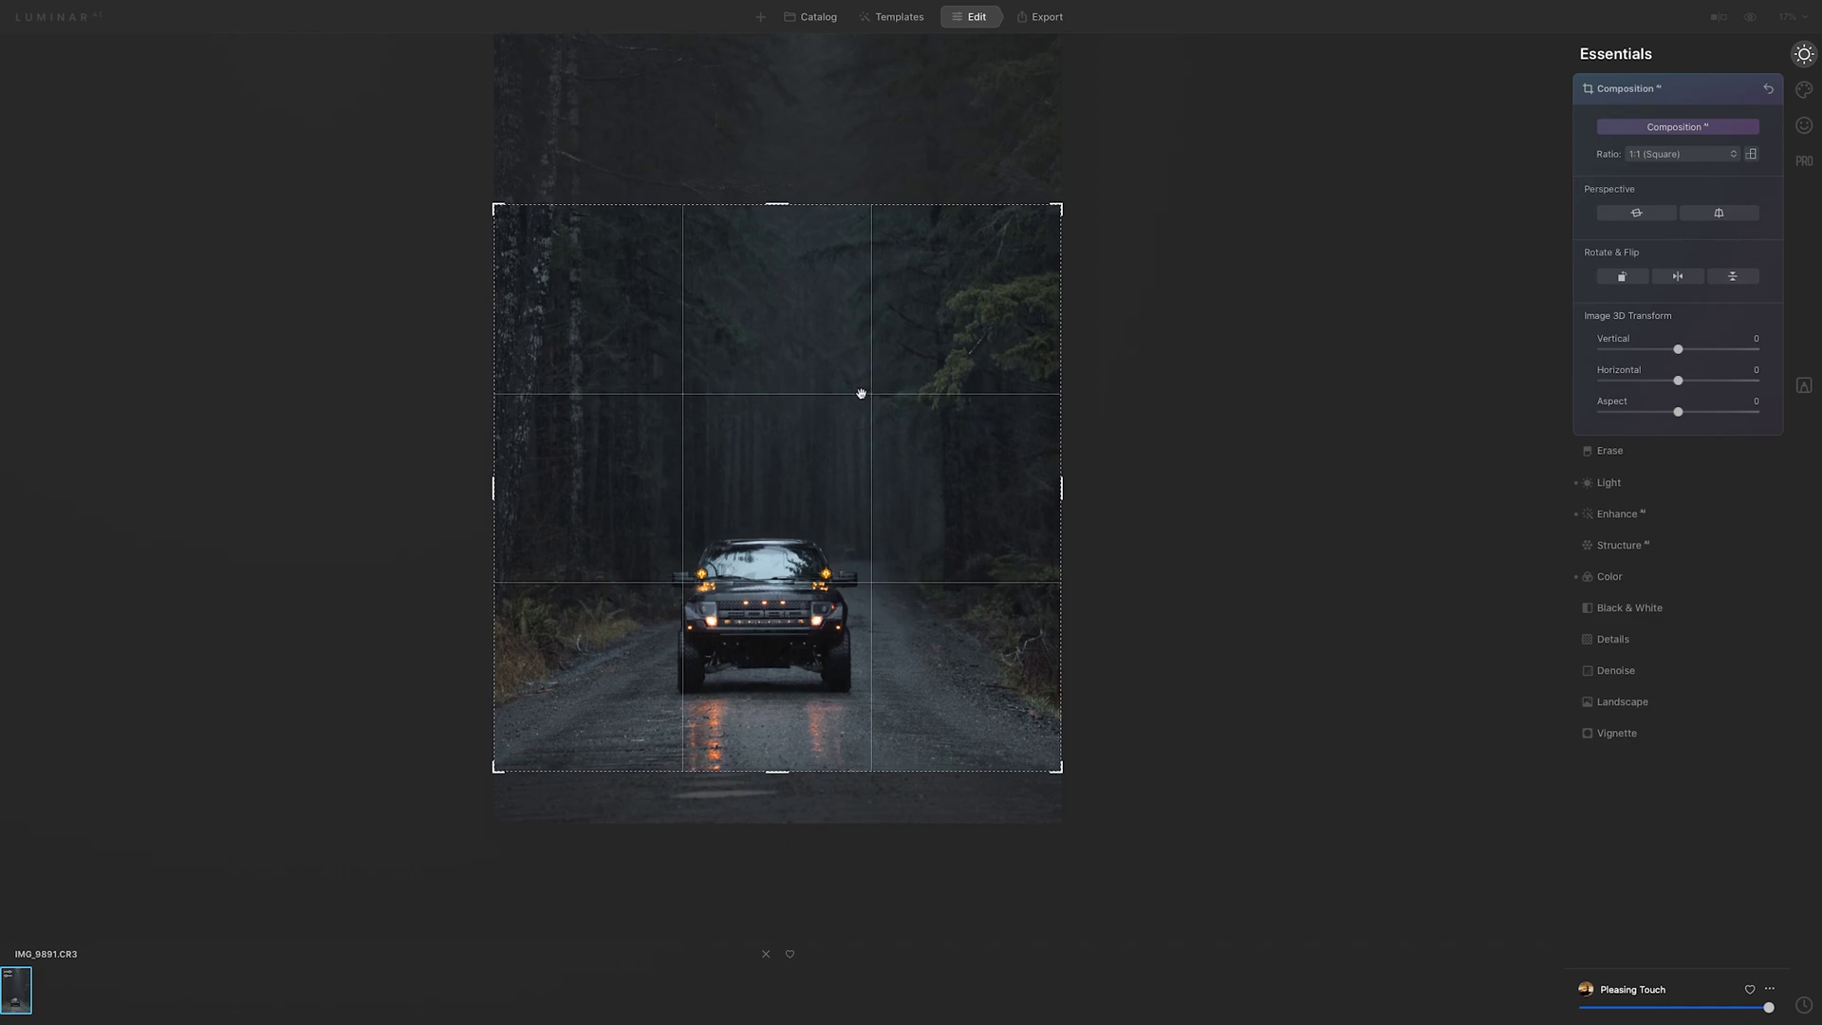
drag(1059, 206, 1048, 220)
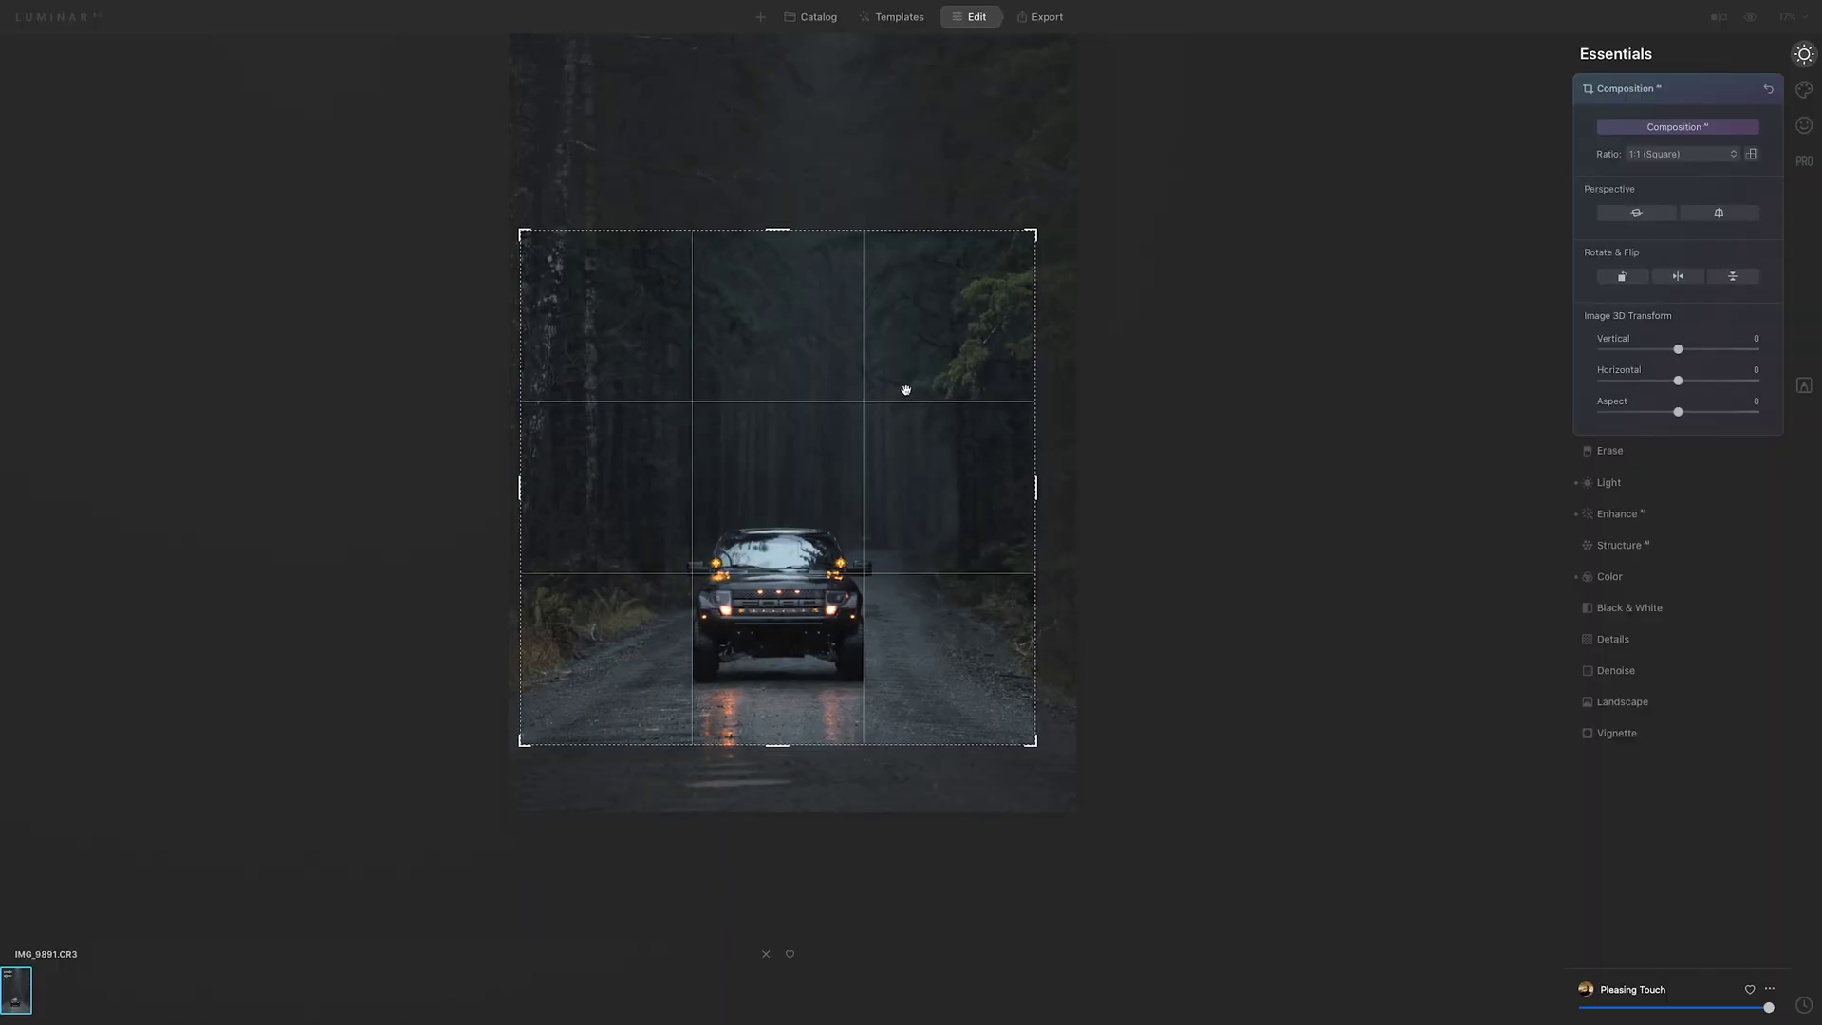
key(Return)
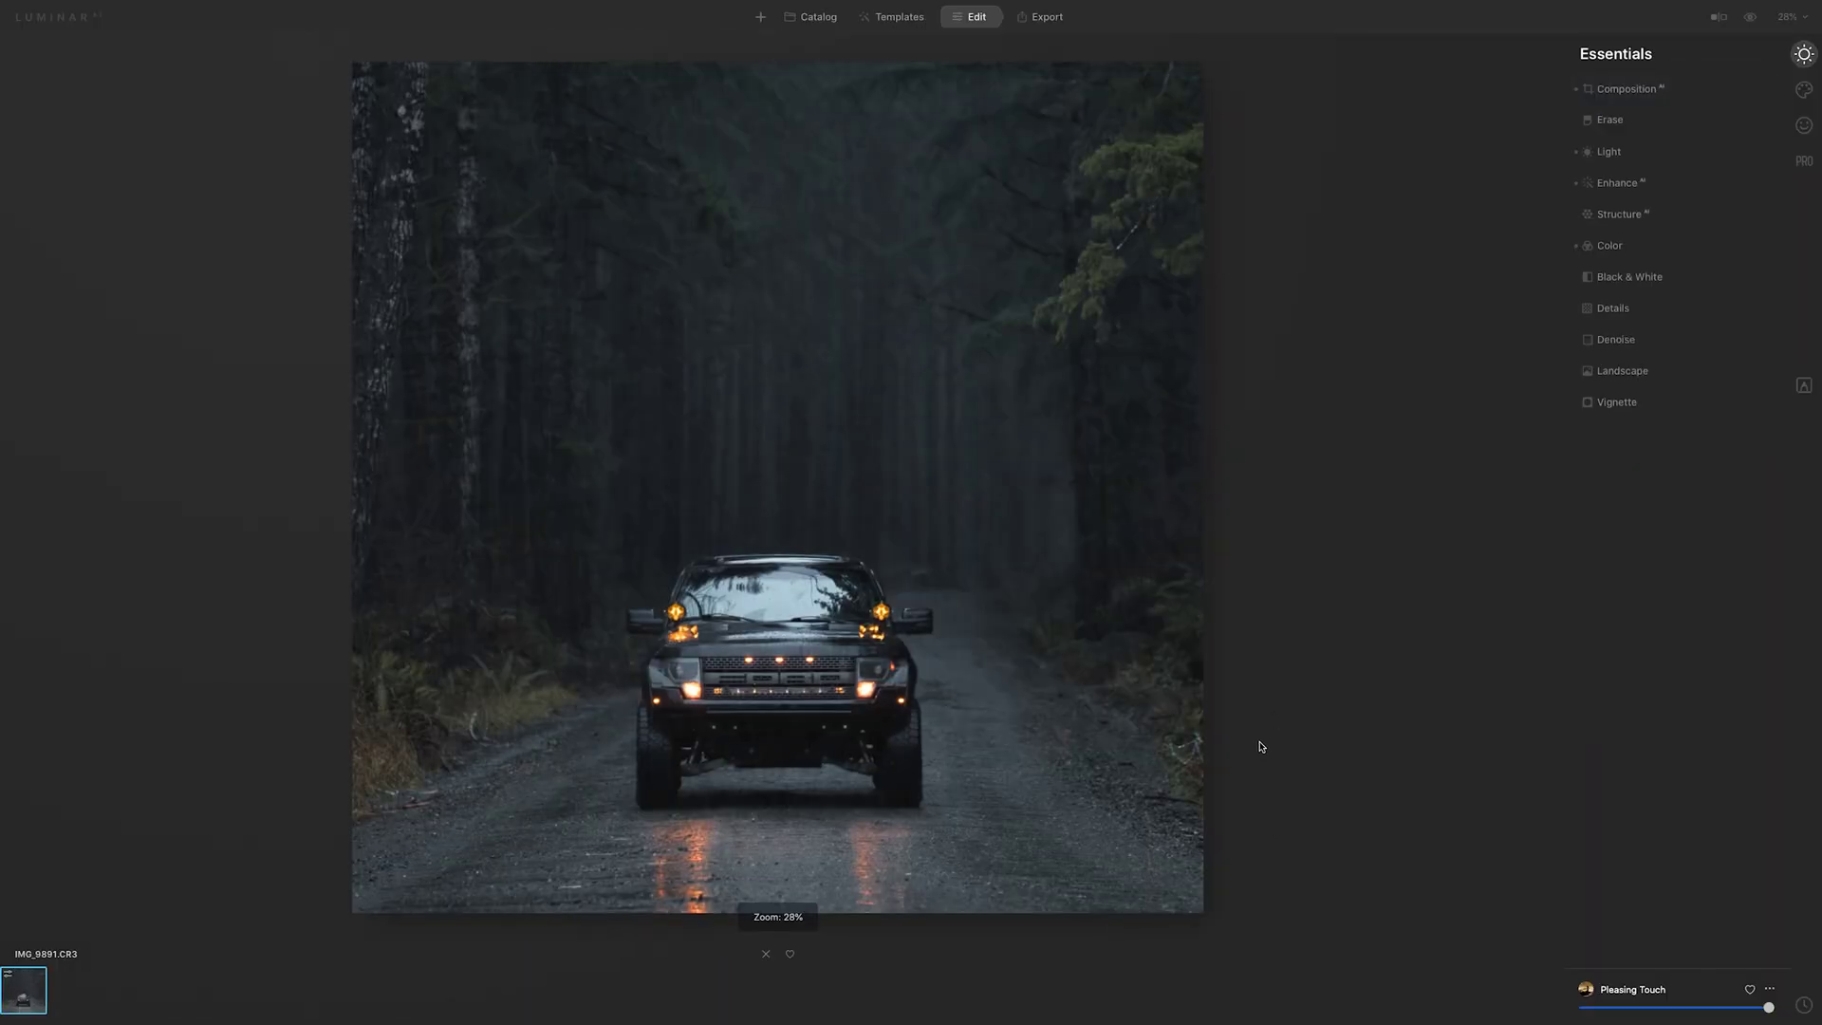
- Set the Light values to Exposure 0.88, Smart Contrast 39, Highlights -54 and Shadows -75
click(1636, 154)
drag(1666, 255, 1693, 321)
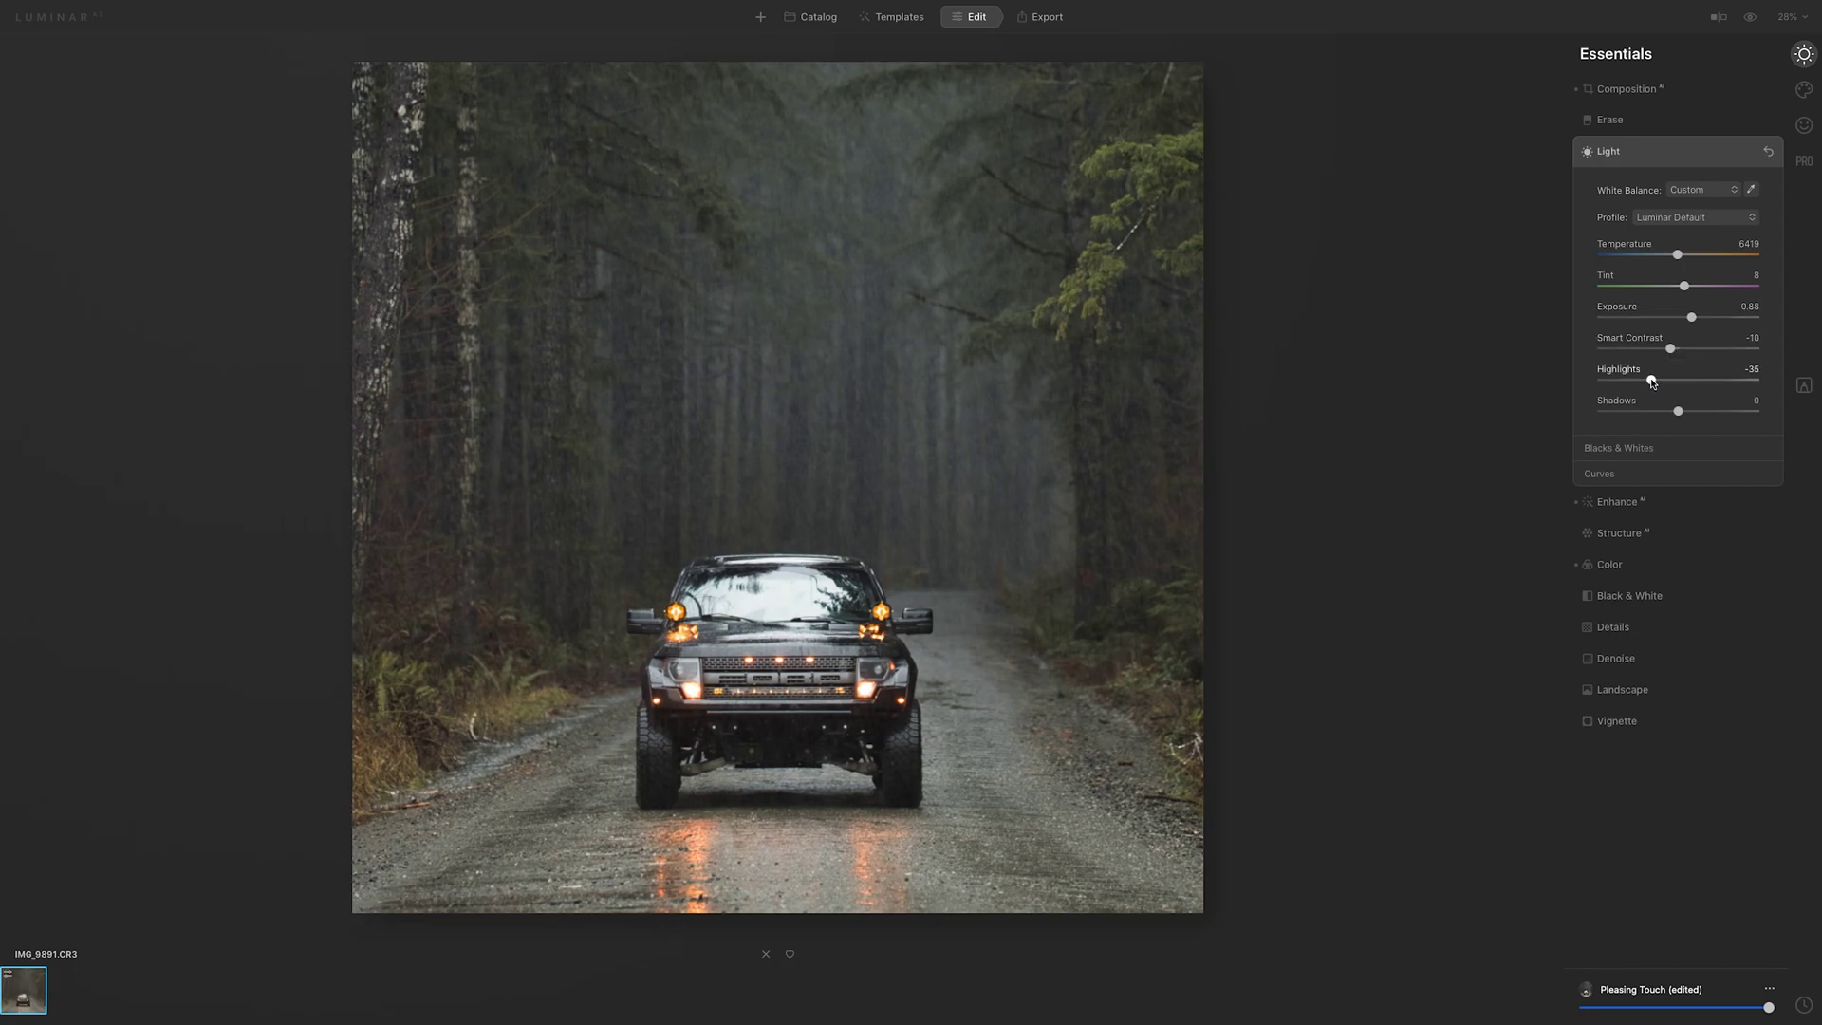
drag(1682, 418, 1616, 412)
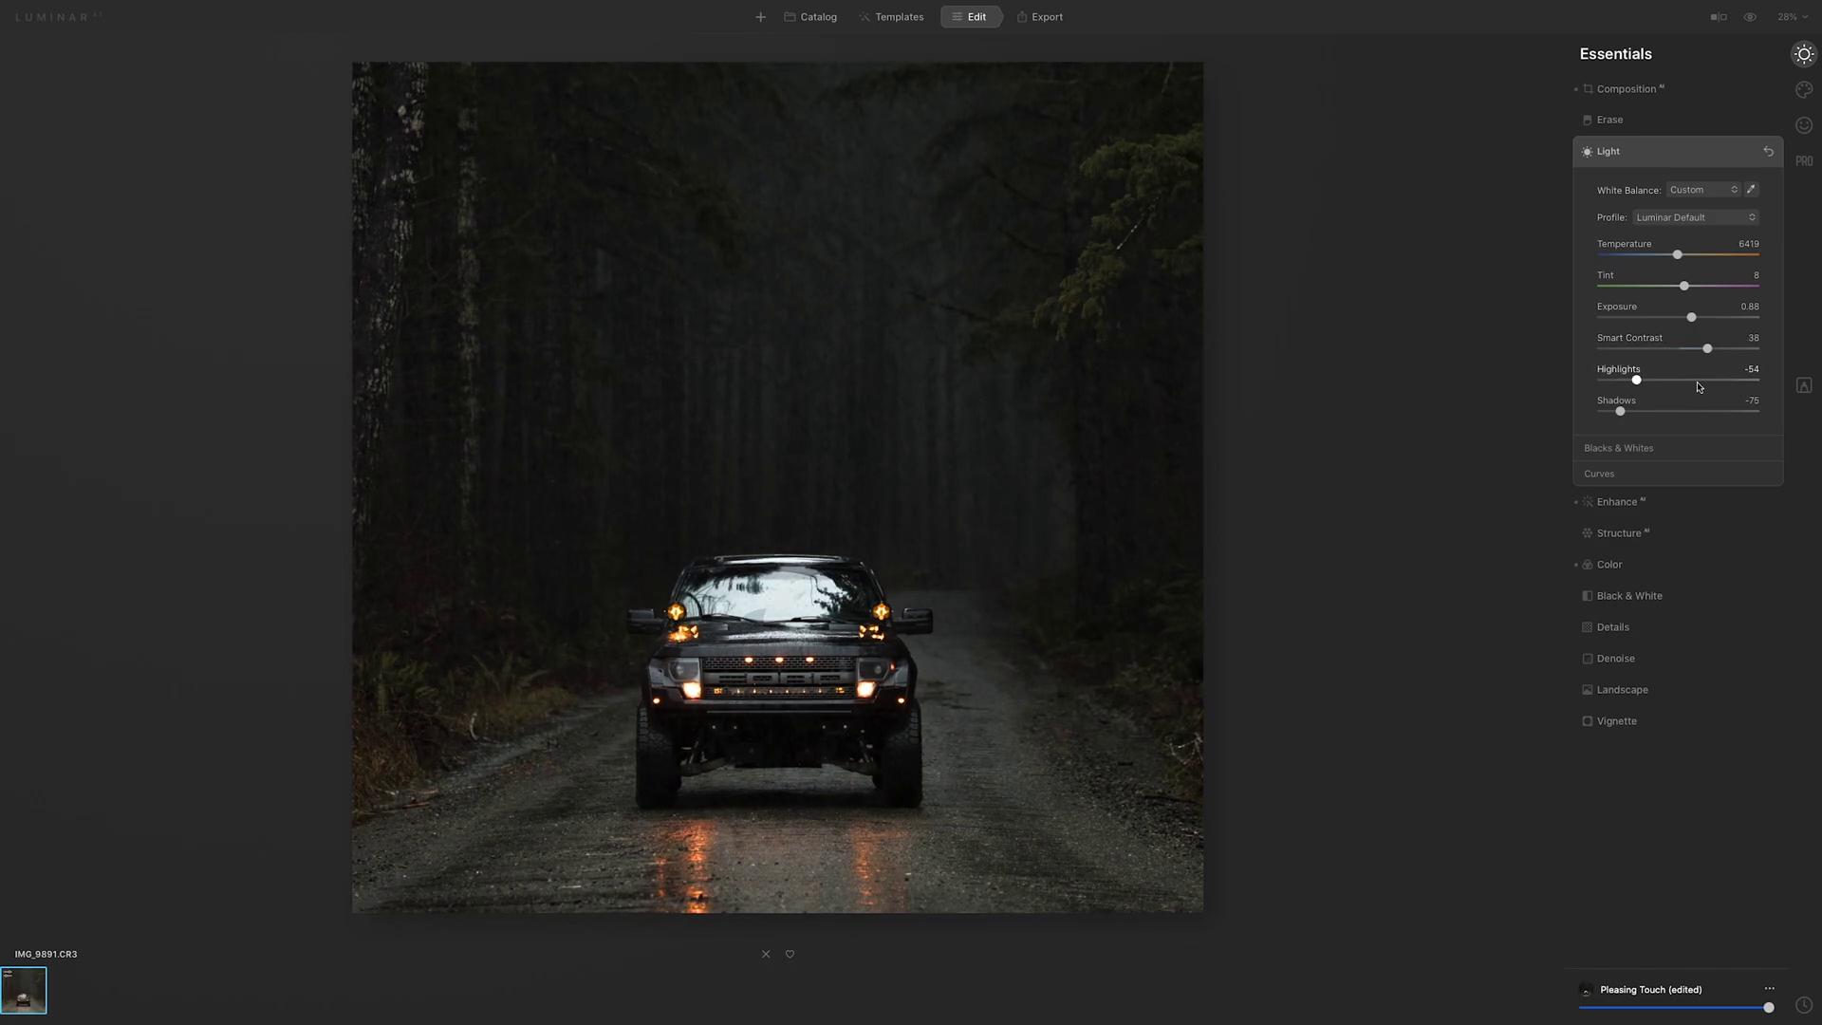
- Shape the master tone curve with control points in the shadows and midtones, leaving no point in the highlights
click(1611, 473)
drag(1607, 643, 1608, 644)
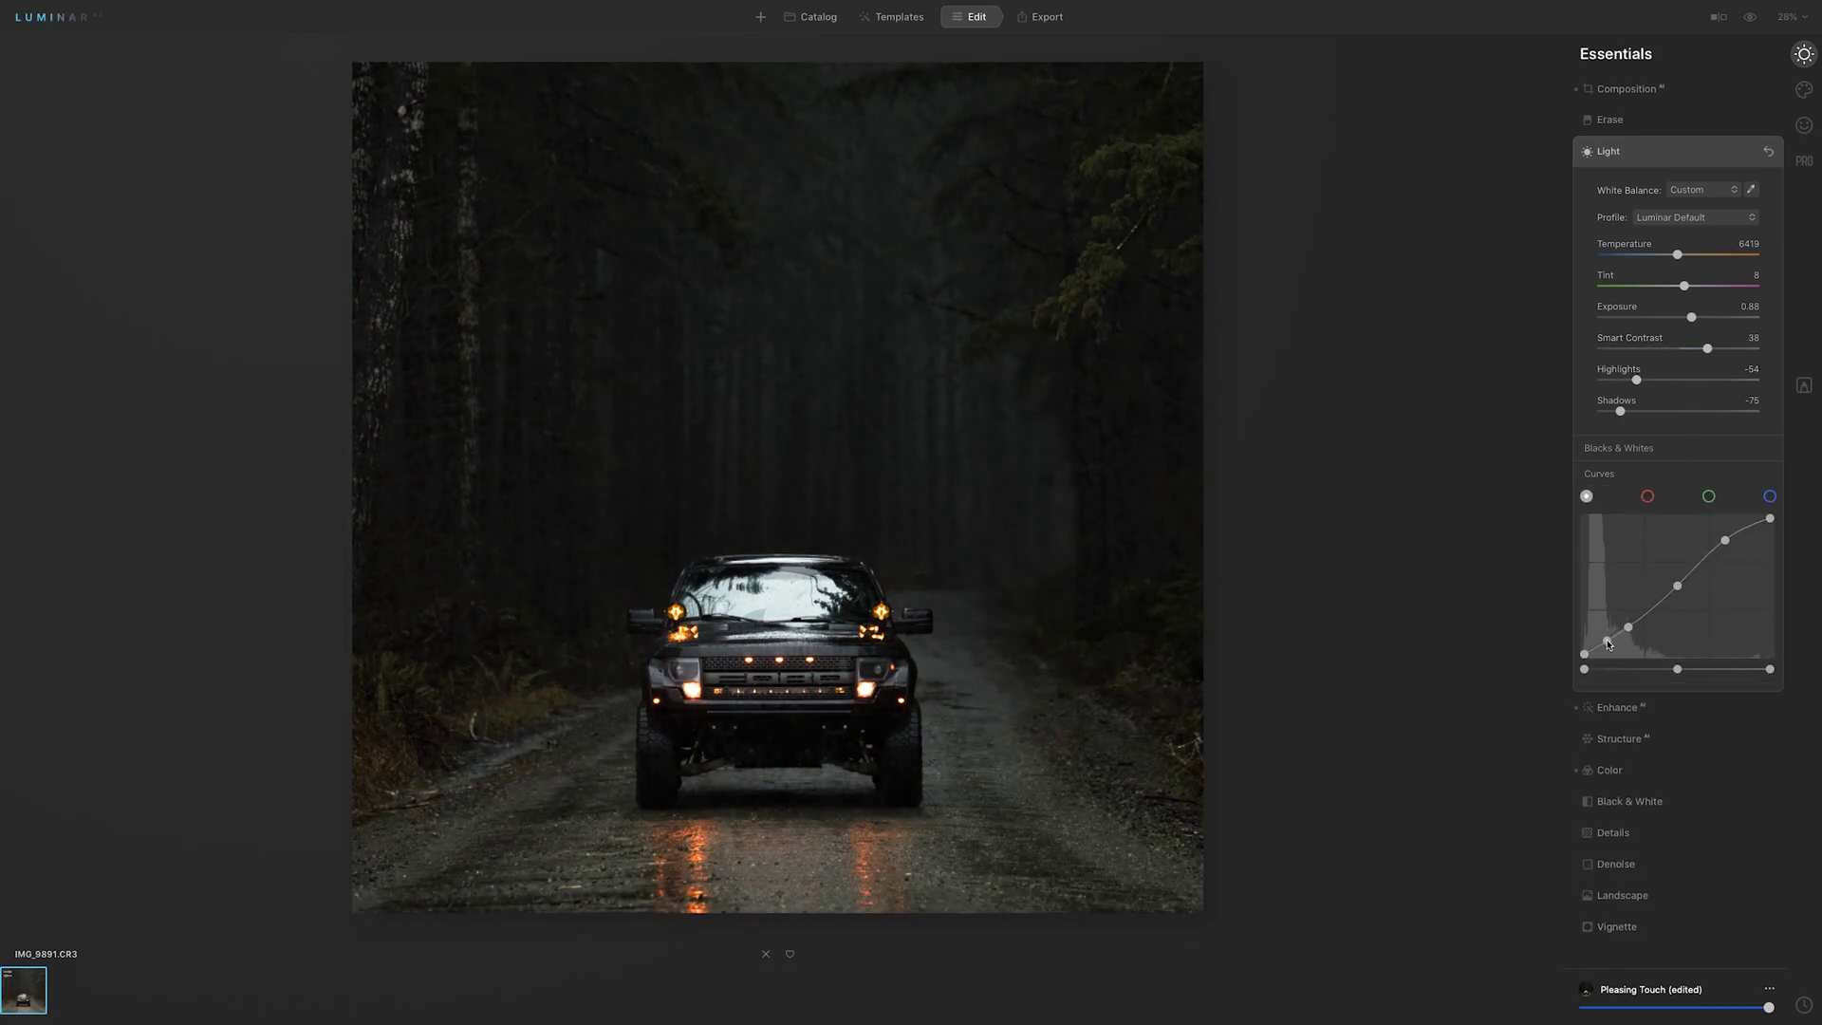
drag(1722, 528, 1730, 545)
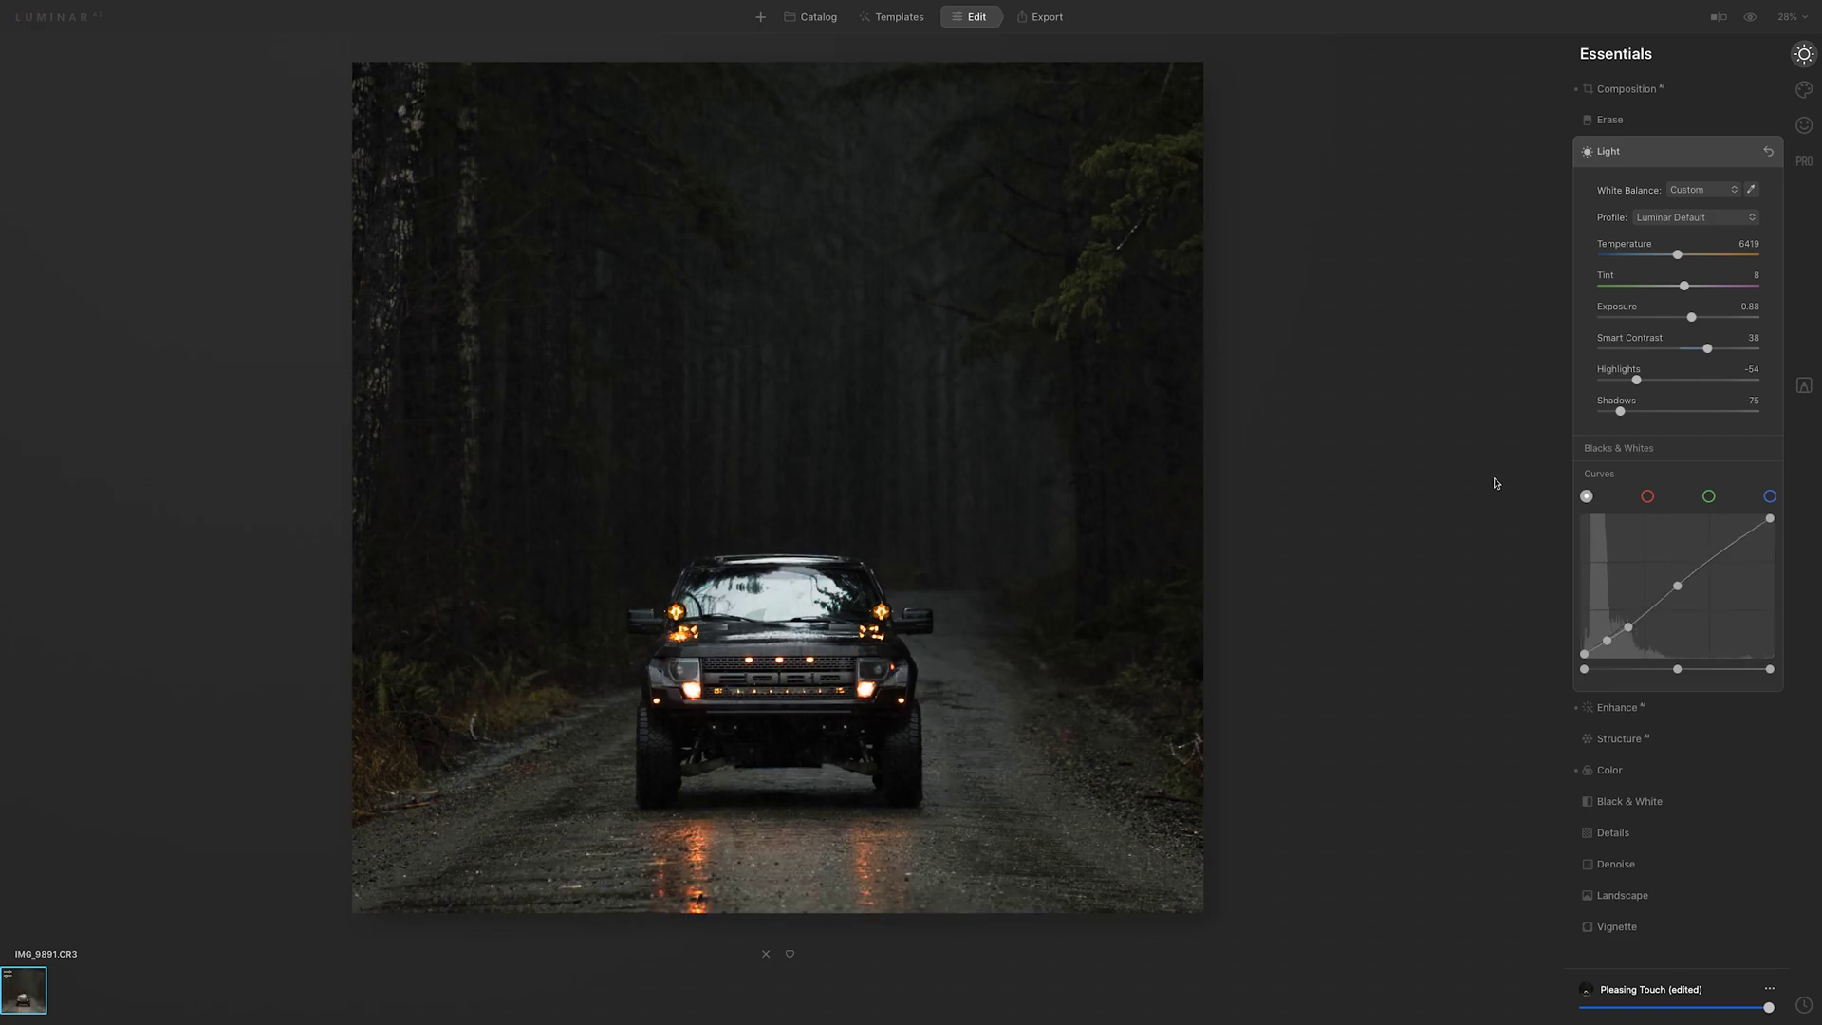
- Strengthen the photo with Enhance AI and open the Structure AI adjustment
click(1622, 707)
drag(1683, 235, 1715, 265)
click(1642, 300)
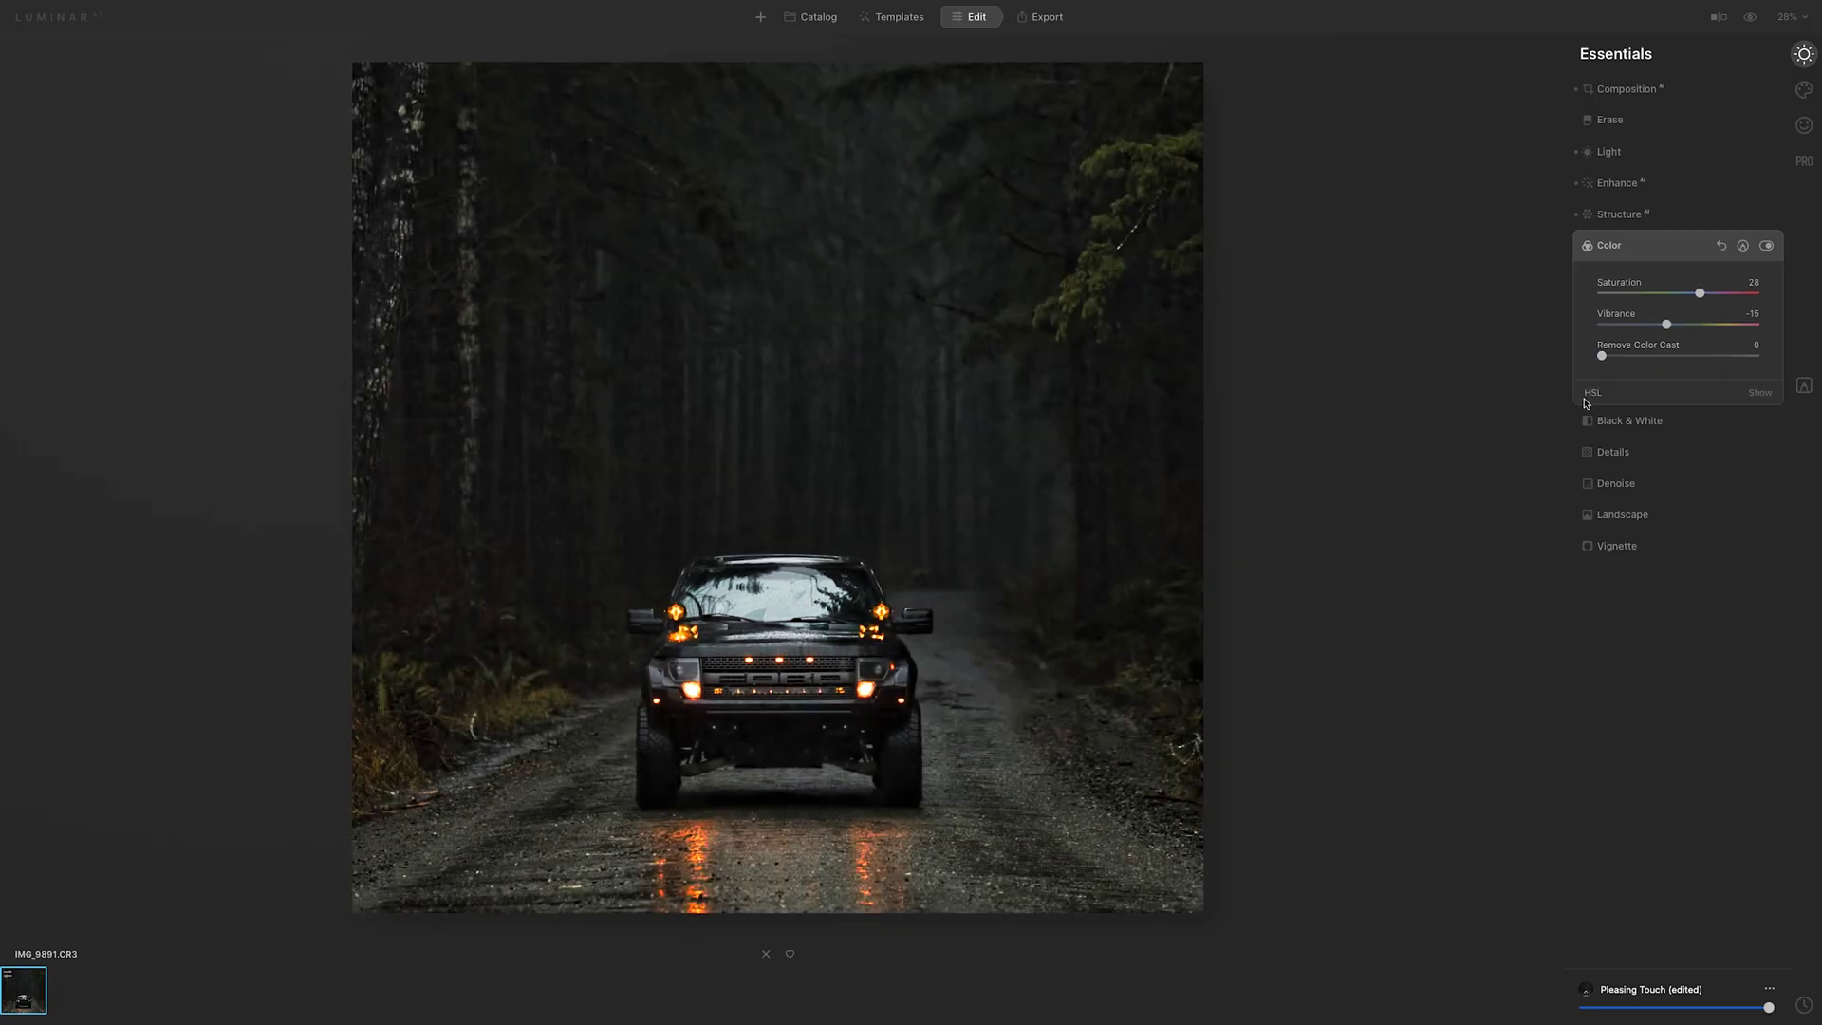
- Raise the Color saturation to 28 and the HSL orange saturation to 17, and bring up the HSL hue controls
click(1657, 399)
click(1670, 417)
click(1686, 451)
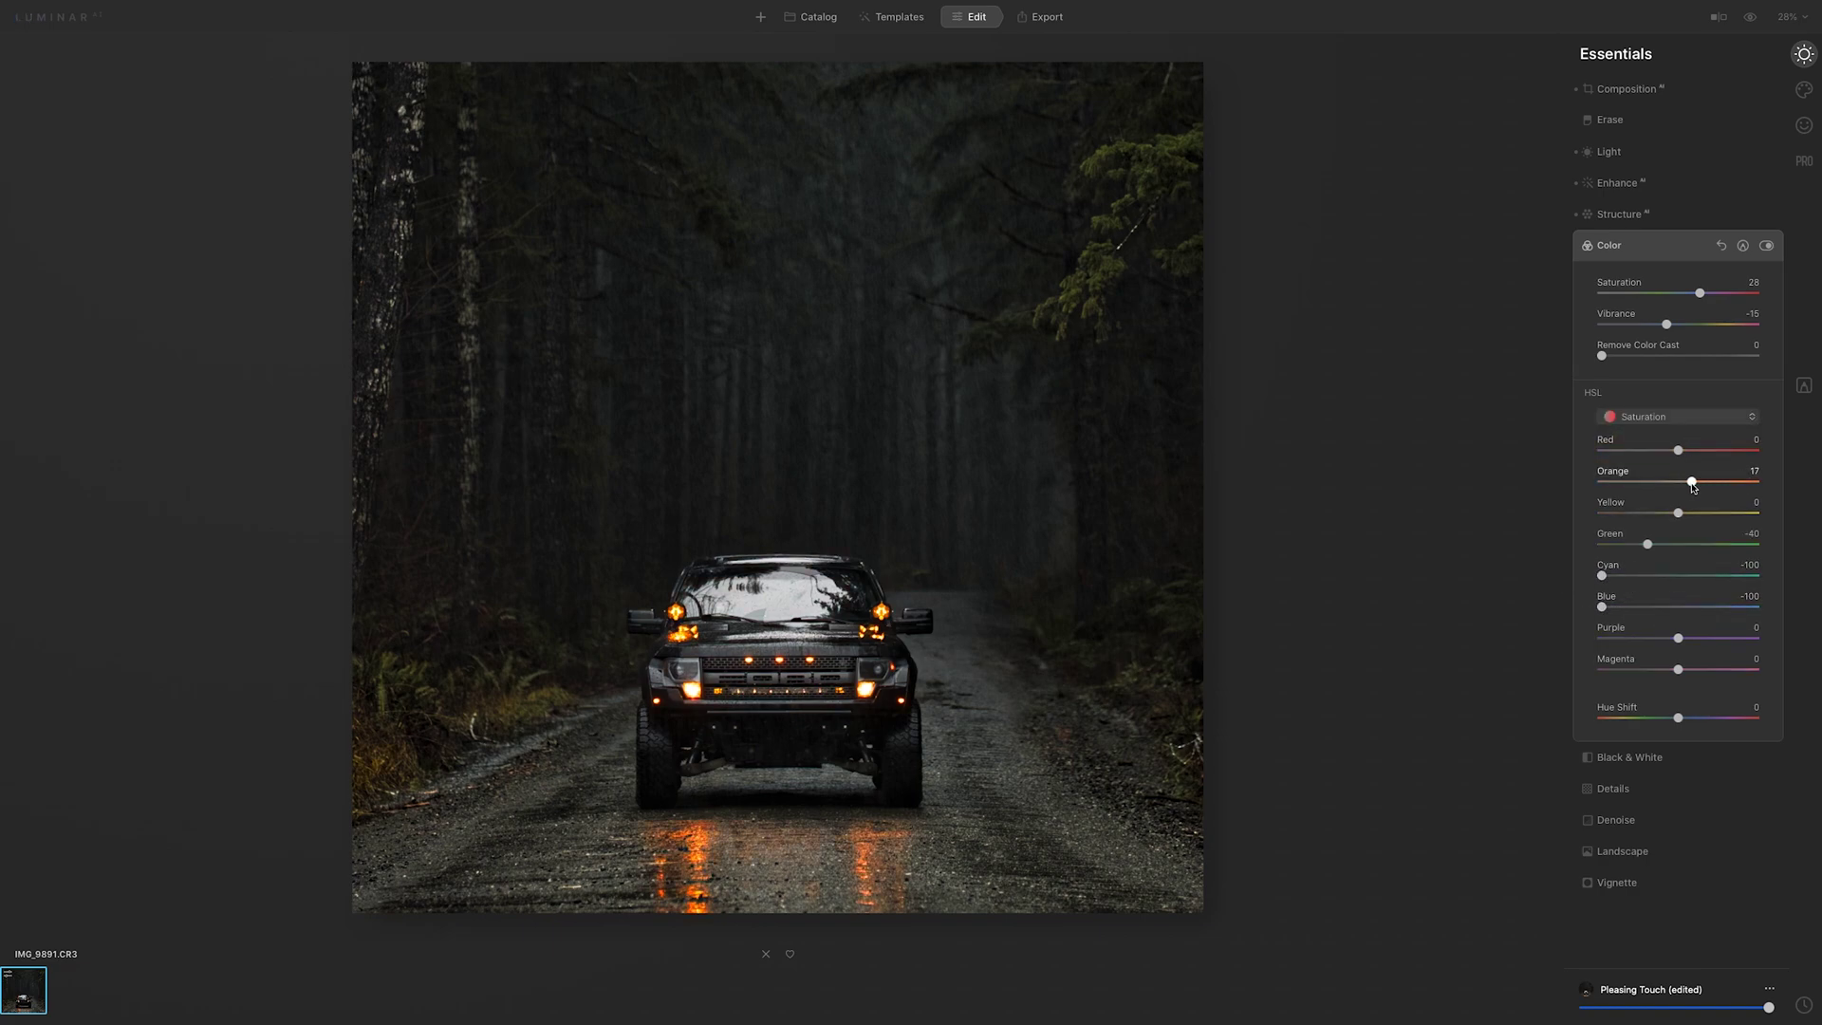
click(1678, 416)
click(1627, 433)
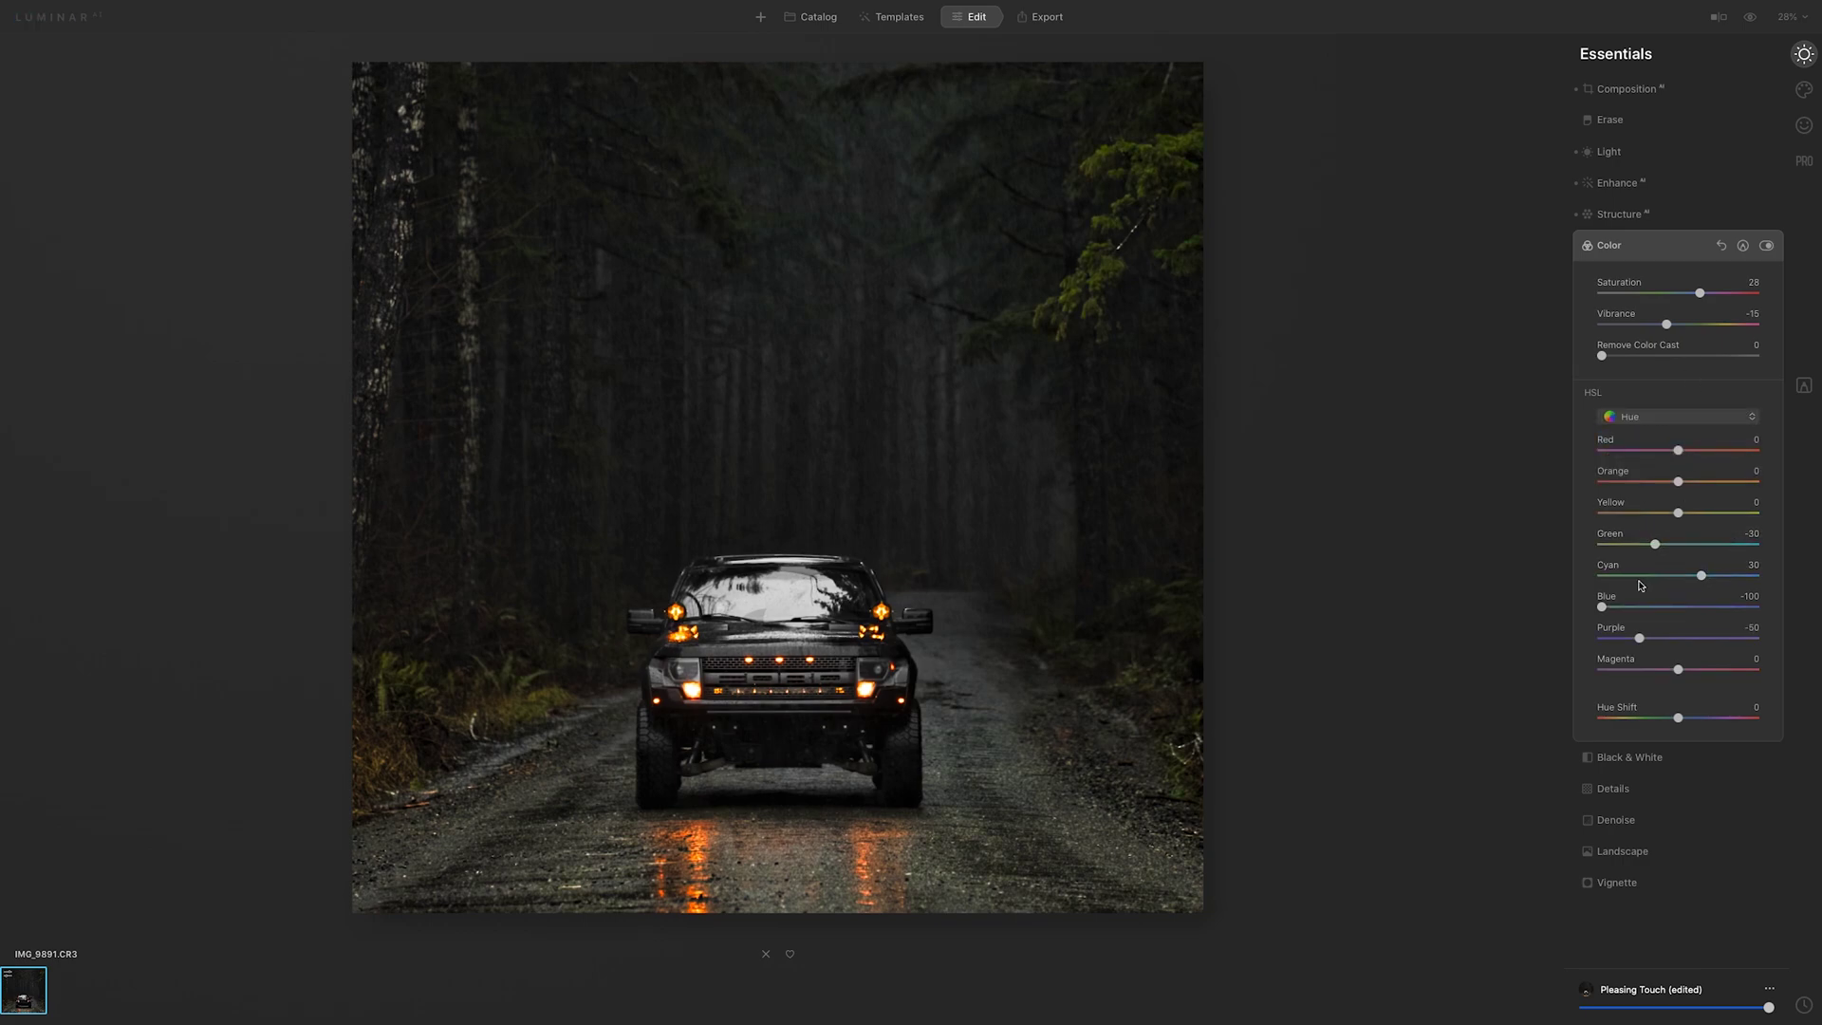
- Strengthen the photo's fine detail with the Details adjustment
click(1634, 246)
click(1654, 310)
drag(1681, 355, 1751, 356)
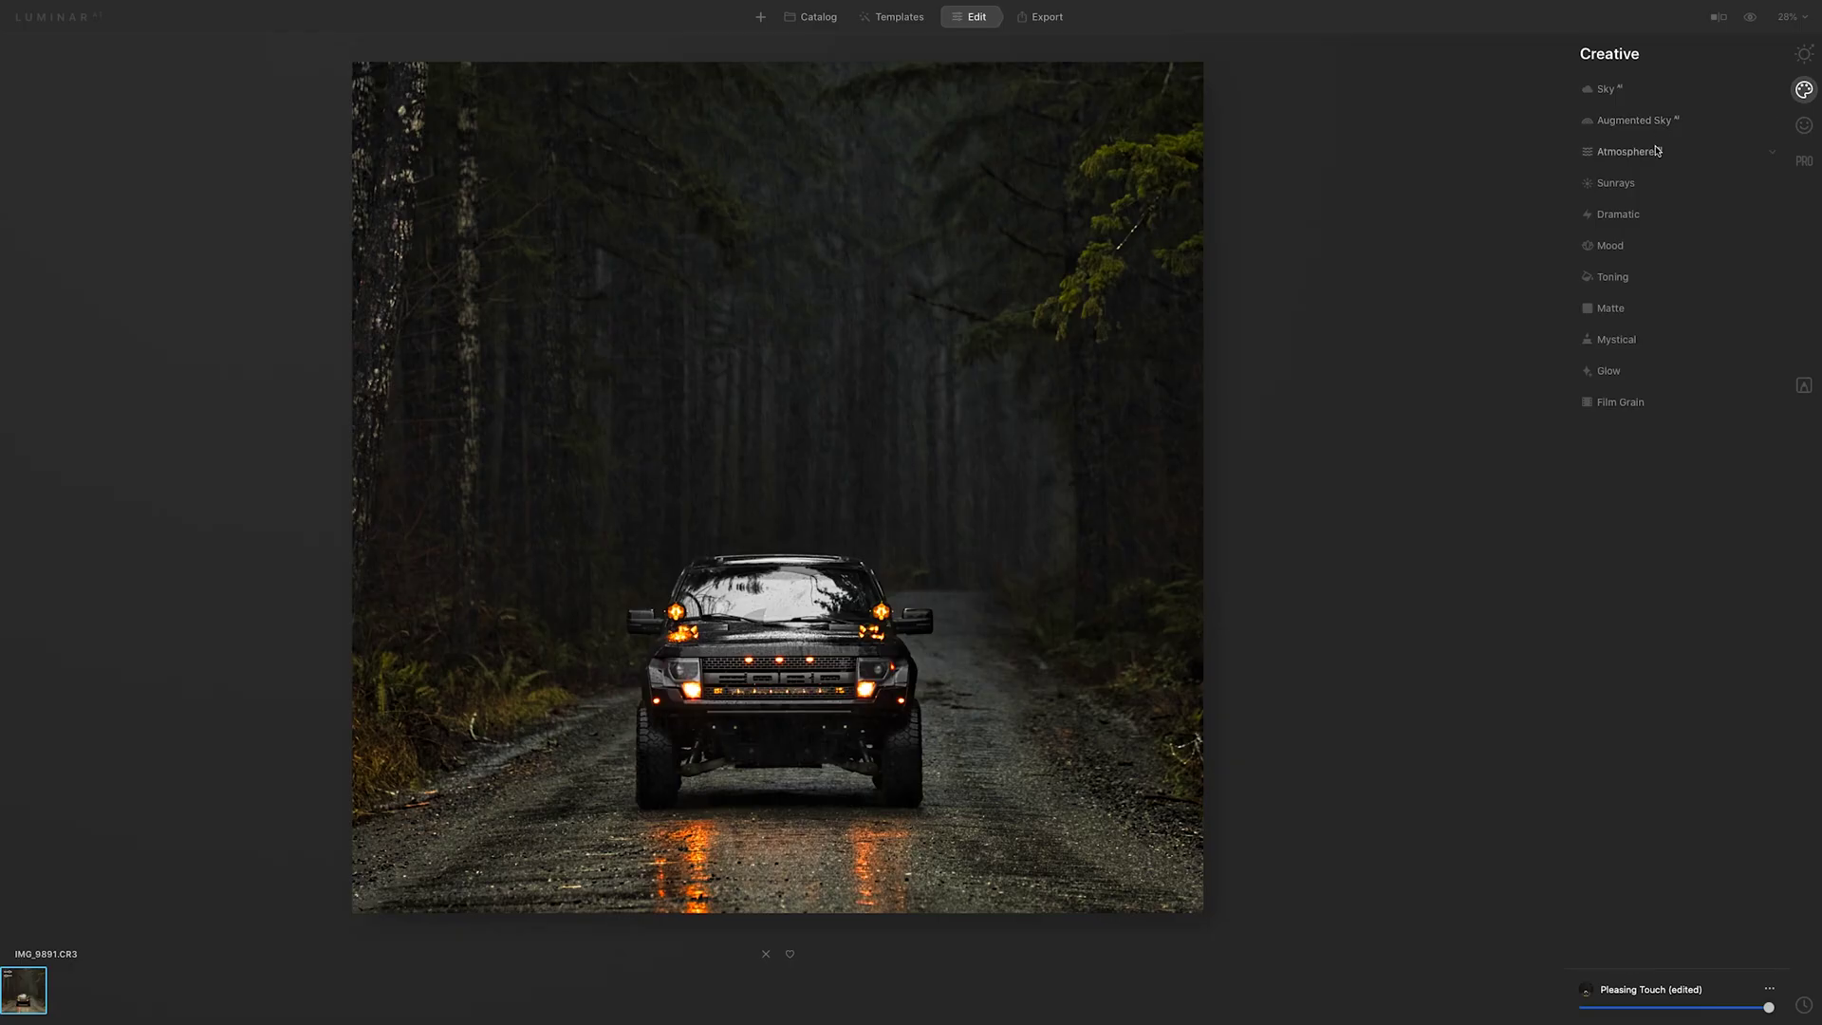
- Add Atmosphere AI fog with amount 21, depth 7 and lightness 100
click(1649, 163)
drag(1603, 224, 1643, 224)
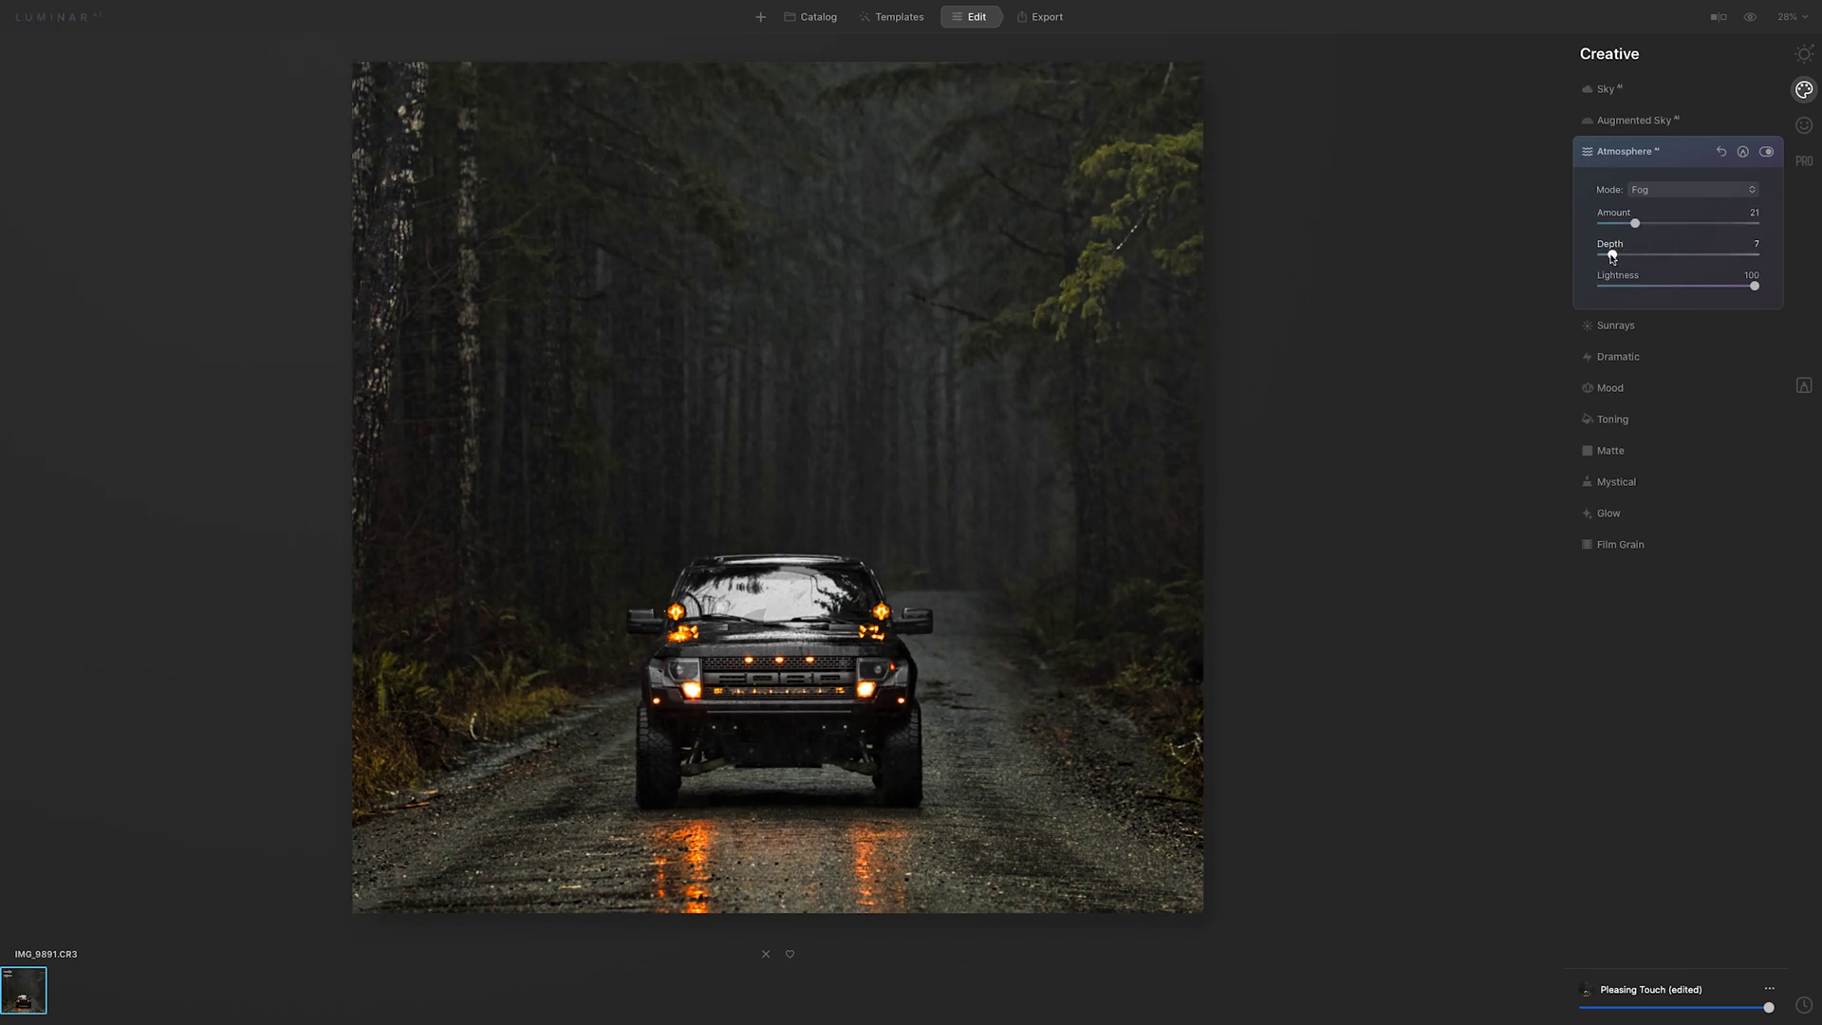
mouse_move(1634, 223)
mouse_down()
mouse_move(1684, 223)
mouse_move(1635, 228)
mouse_up()
- Add Sunrays from the treetops above the road with amount 22, sunrays length 33 and penetration 11, and enlarge the sun radius
click(1670, 326)
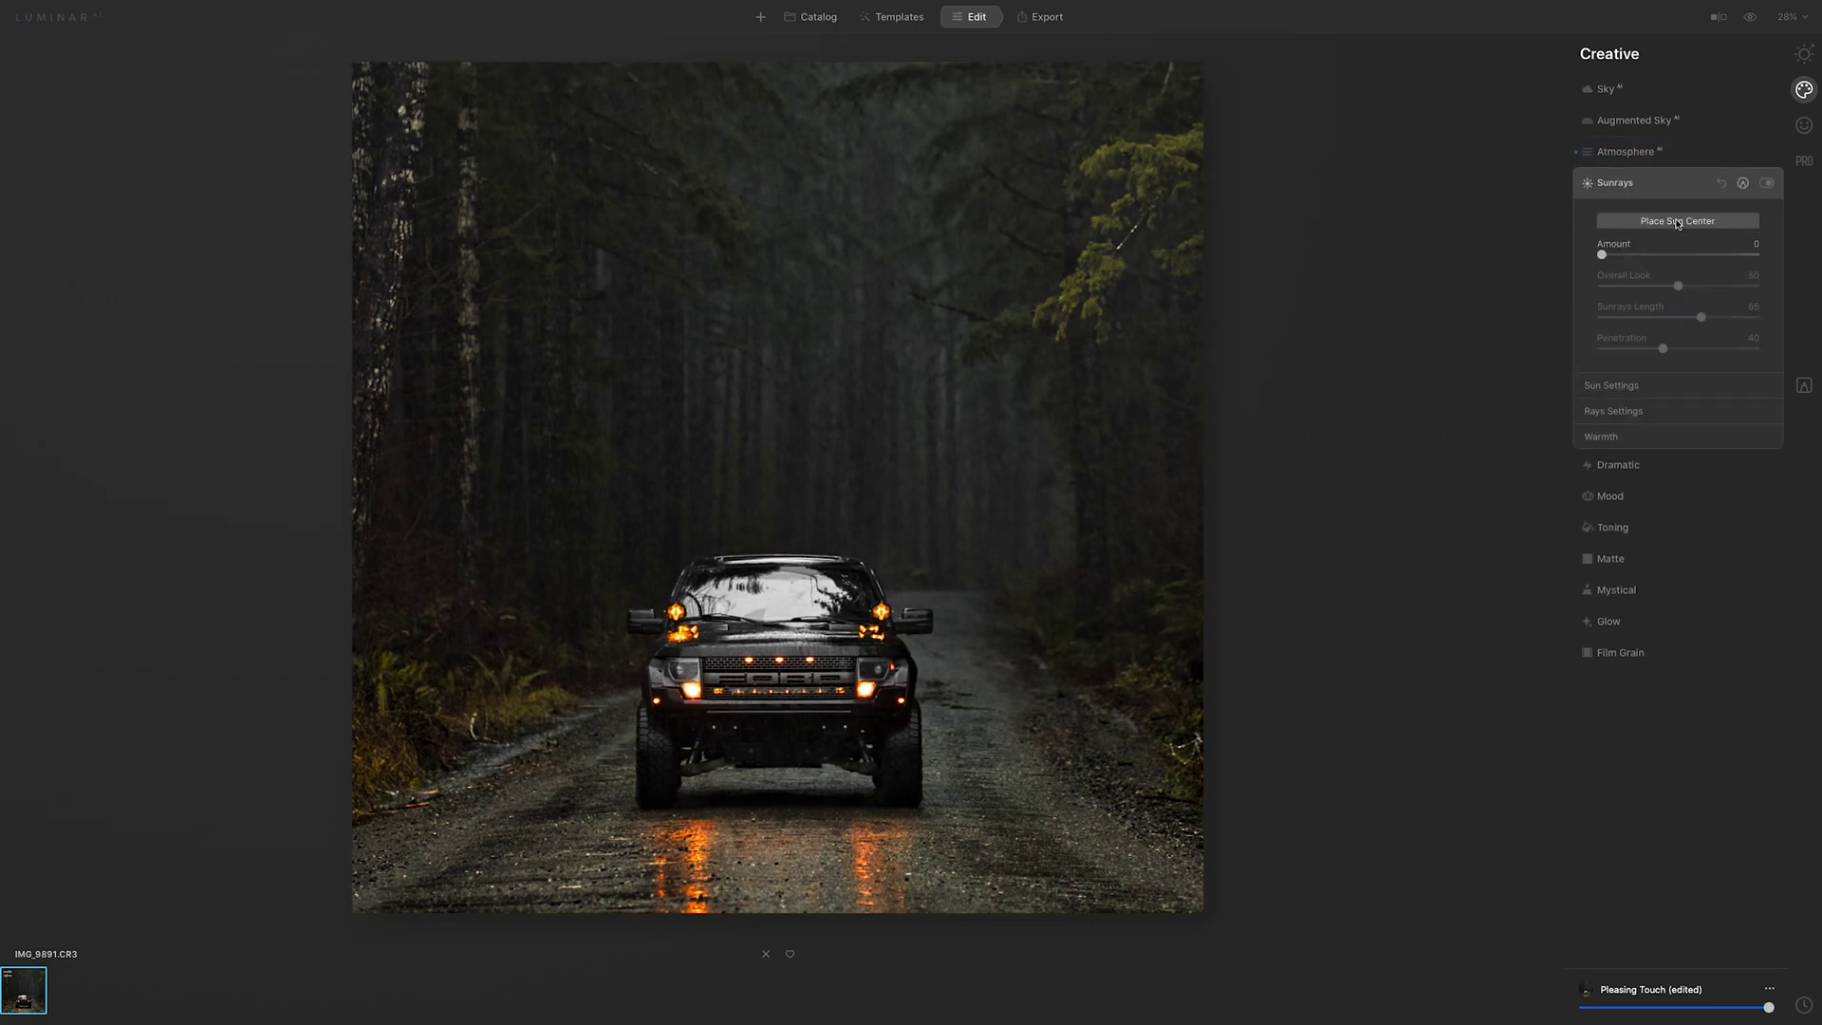
drag(1602, 255, 1704, 255)
drag(1701, 317, 1627, 349)
drag(1677, 256, 1636, 254)
click(1656, 385)
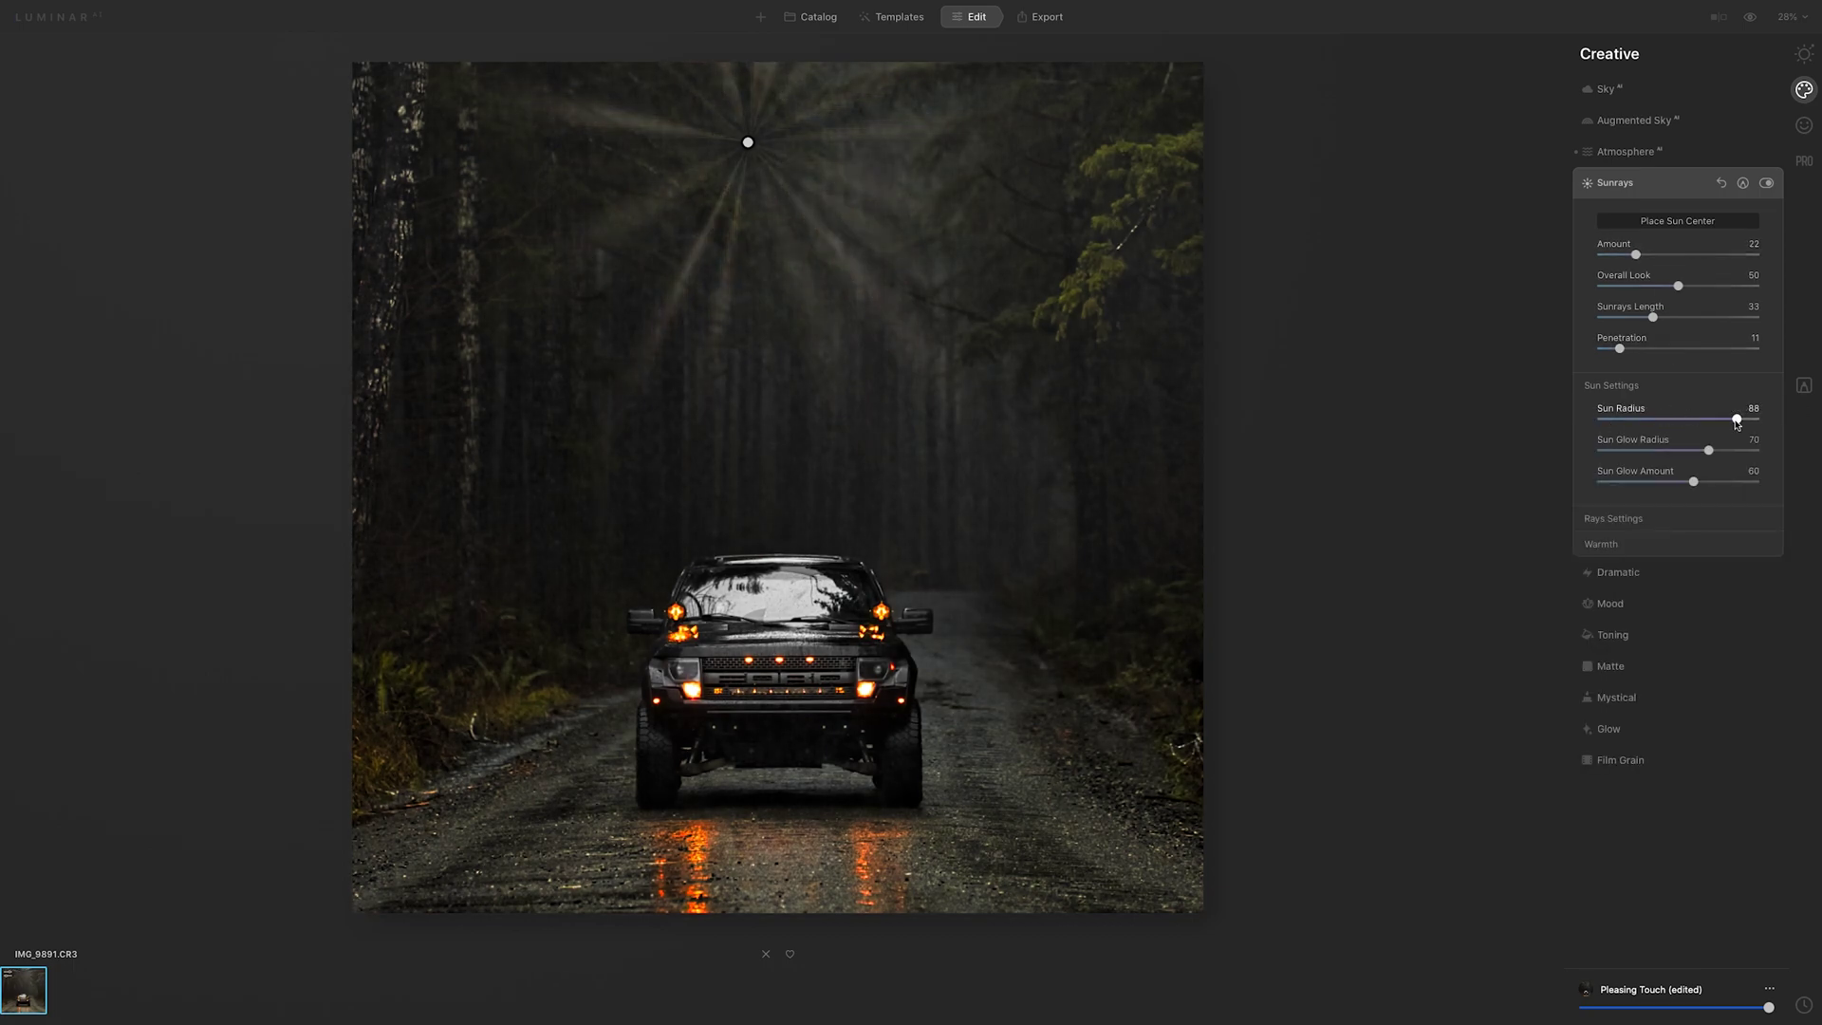
- Set the number of sunrays to 5, penetration to 79, sun warmth to 97 and sunrays warmth to 71
click(1684, 519)
drag(1680, 553, 1592, 547)
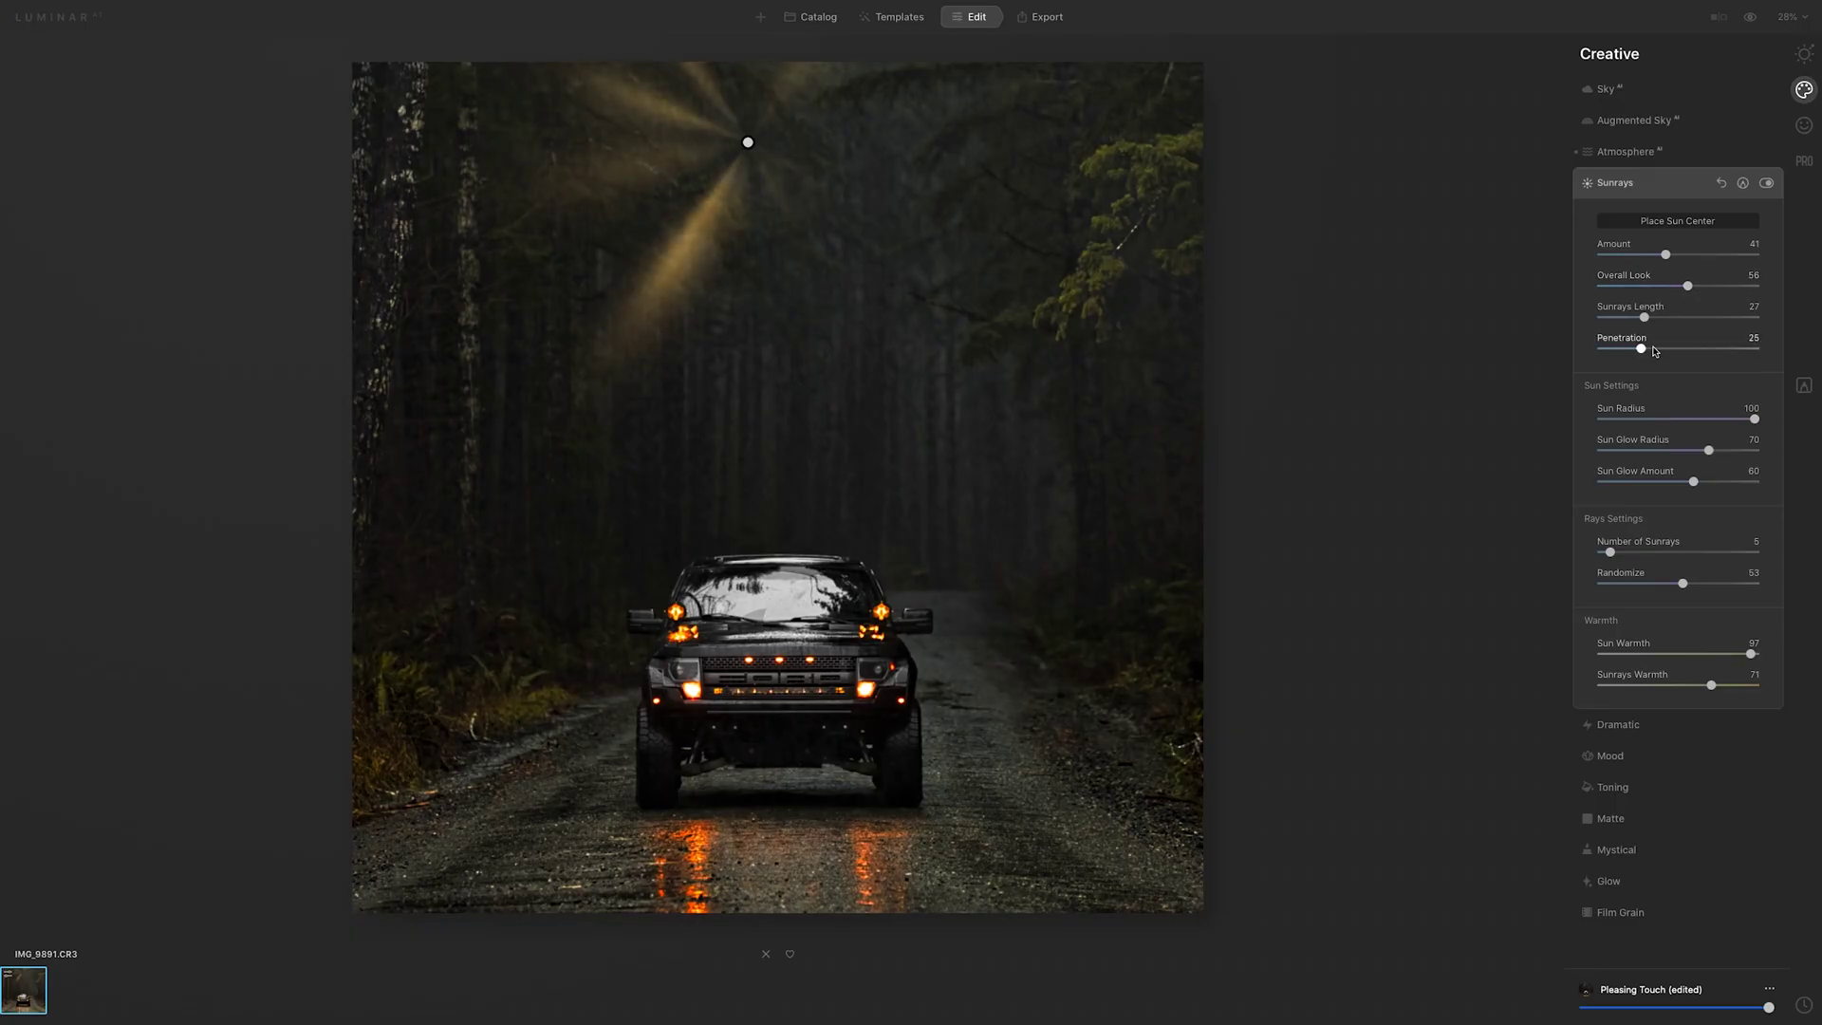
drag(1653, 352, 1727, 349)
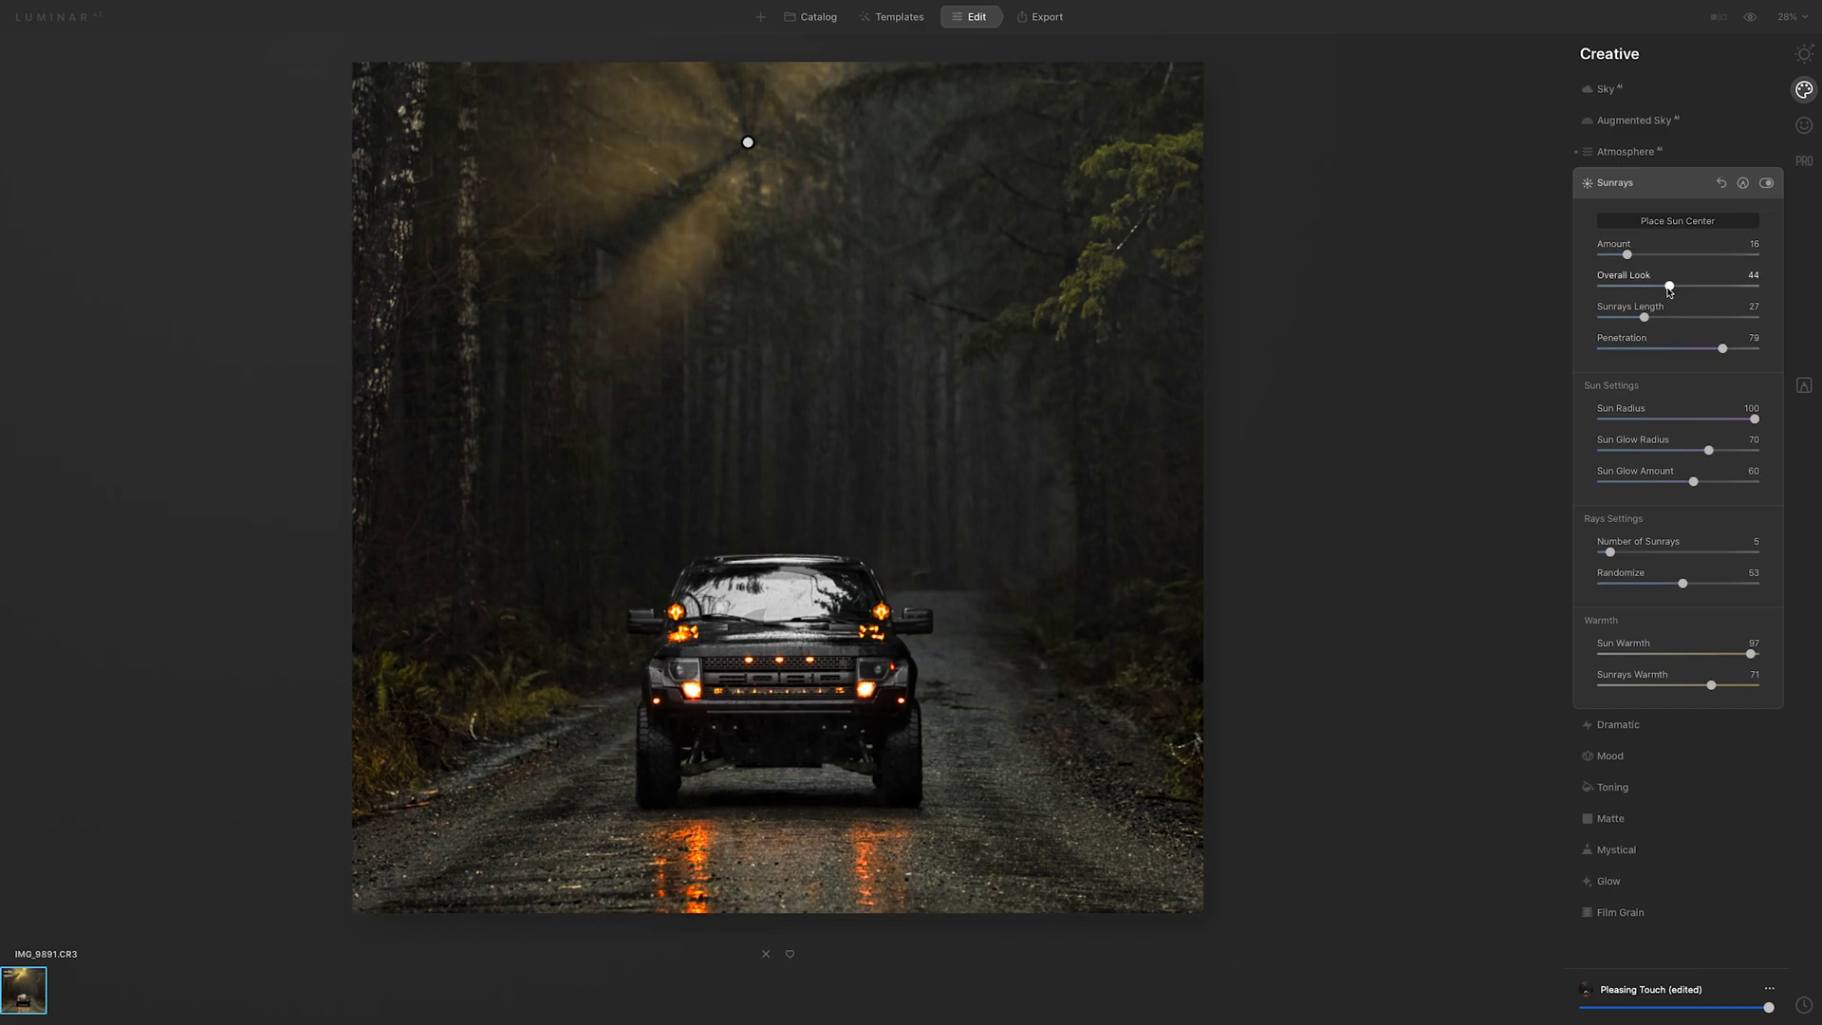
- Set the number of sunrays to 64, overall look to 47, sunrays length to 29, penetration to 83 and sun glow amount to 49
drag(1611, 554, 1701, 553)
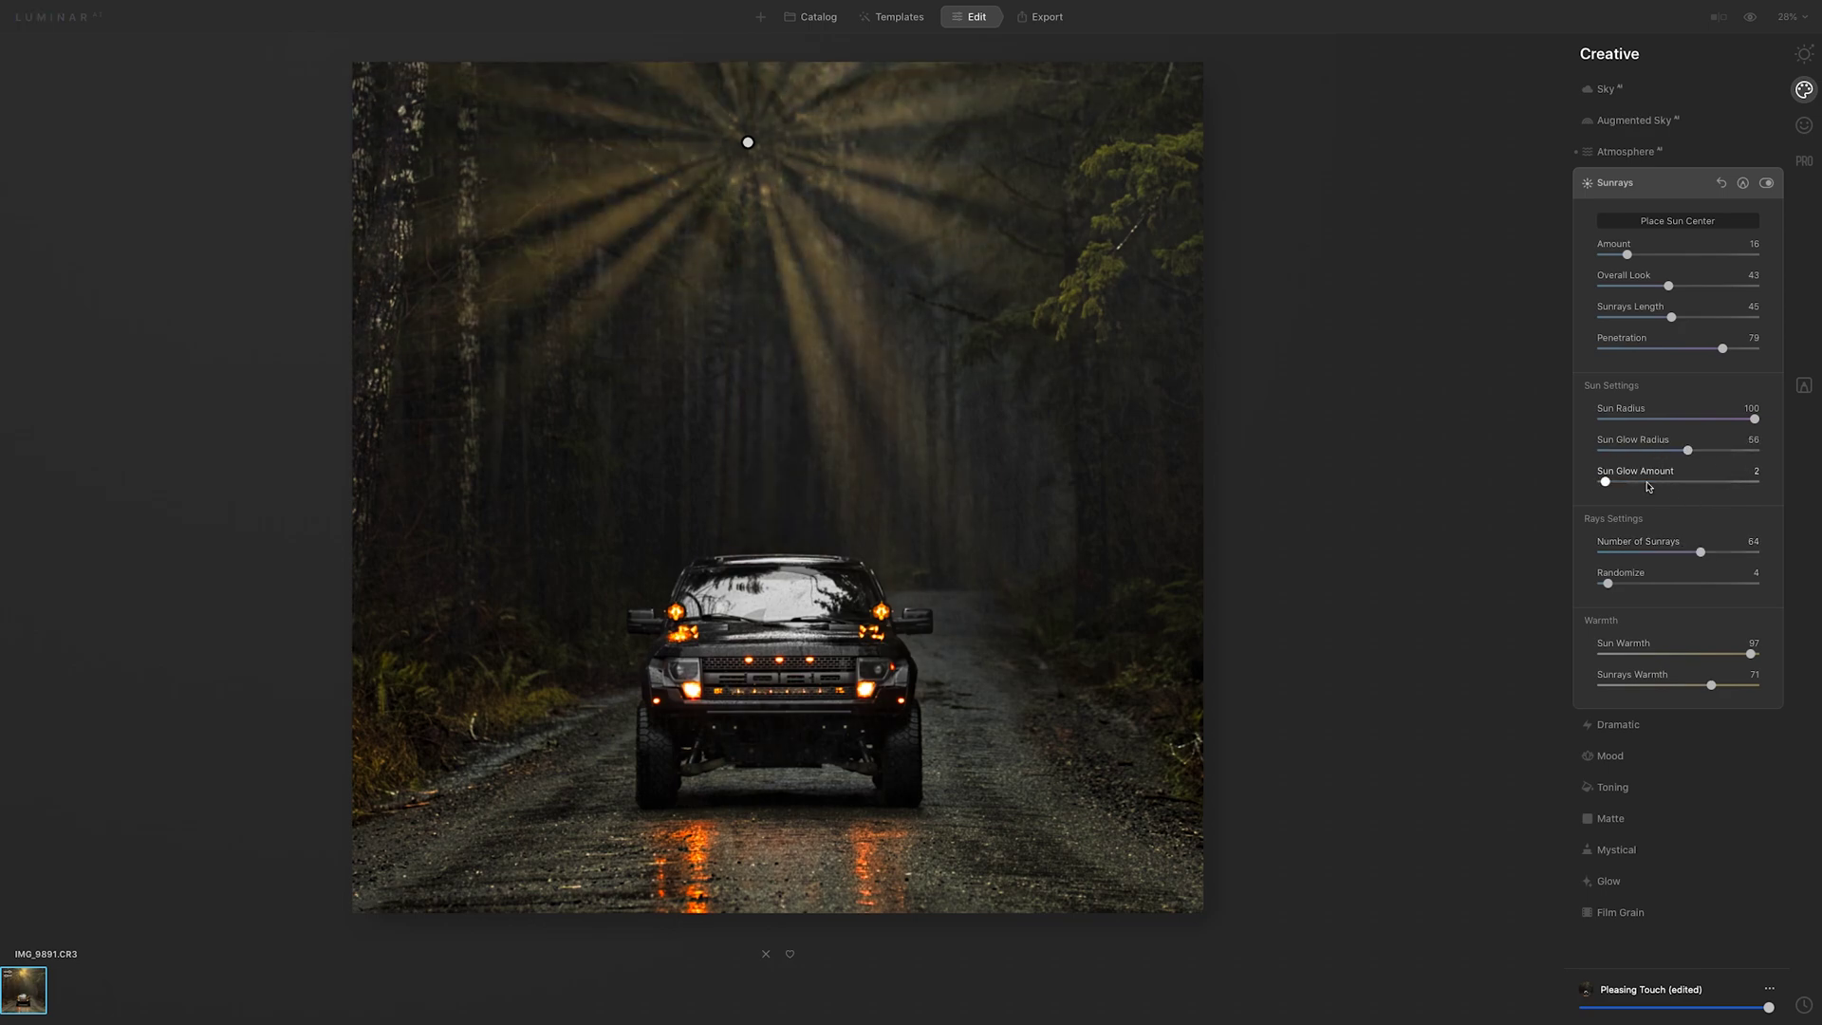
mouse_move(1666, 317)
mouse_down()
mouse_move(1643, 317)
mouse_move(1745, 286)
mouse_move(1673, 286)
mouse_up()
mouse_move(1723, 349)
mouse_down()
mouse_move(1703, 348)
mouse_move(1730, 349)
mouse_up()
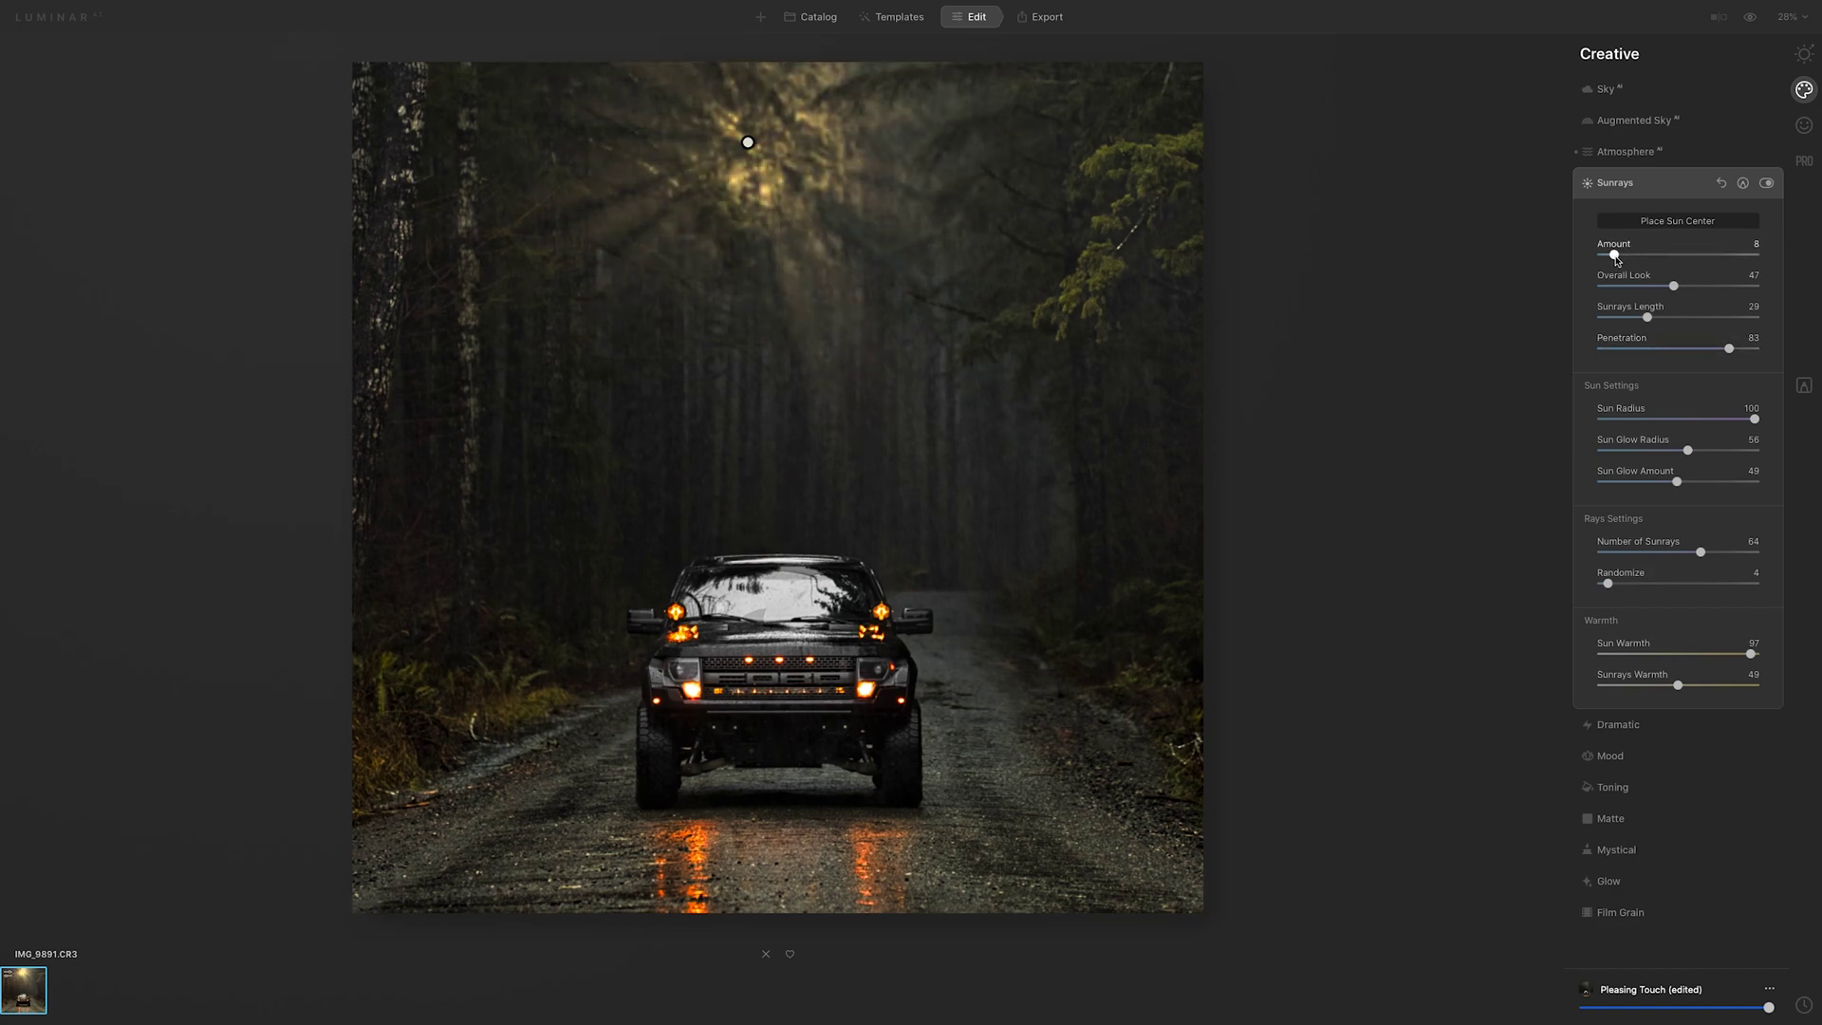
- Shorten the sunrays, readjust their number and increase their randomization
drag(1609, 583, 1617, 583)
drag(1701, 553, 1624, 552)
mouse_move(1648, 317)
mouse_down()
mouse_move(1688, 317)
mouse_move(1626, 317)
mouse_up()
drag(1624, 552, 1707, 556)
drag(1602, 582, 1680, 585)
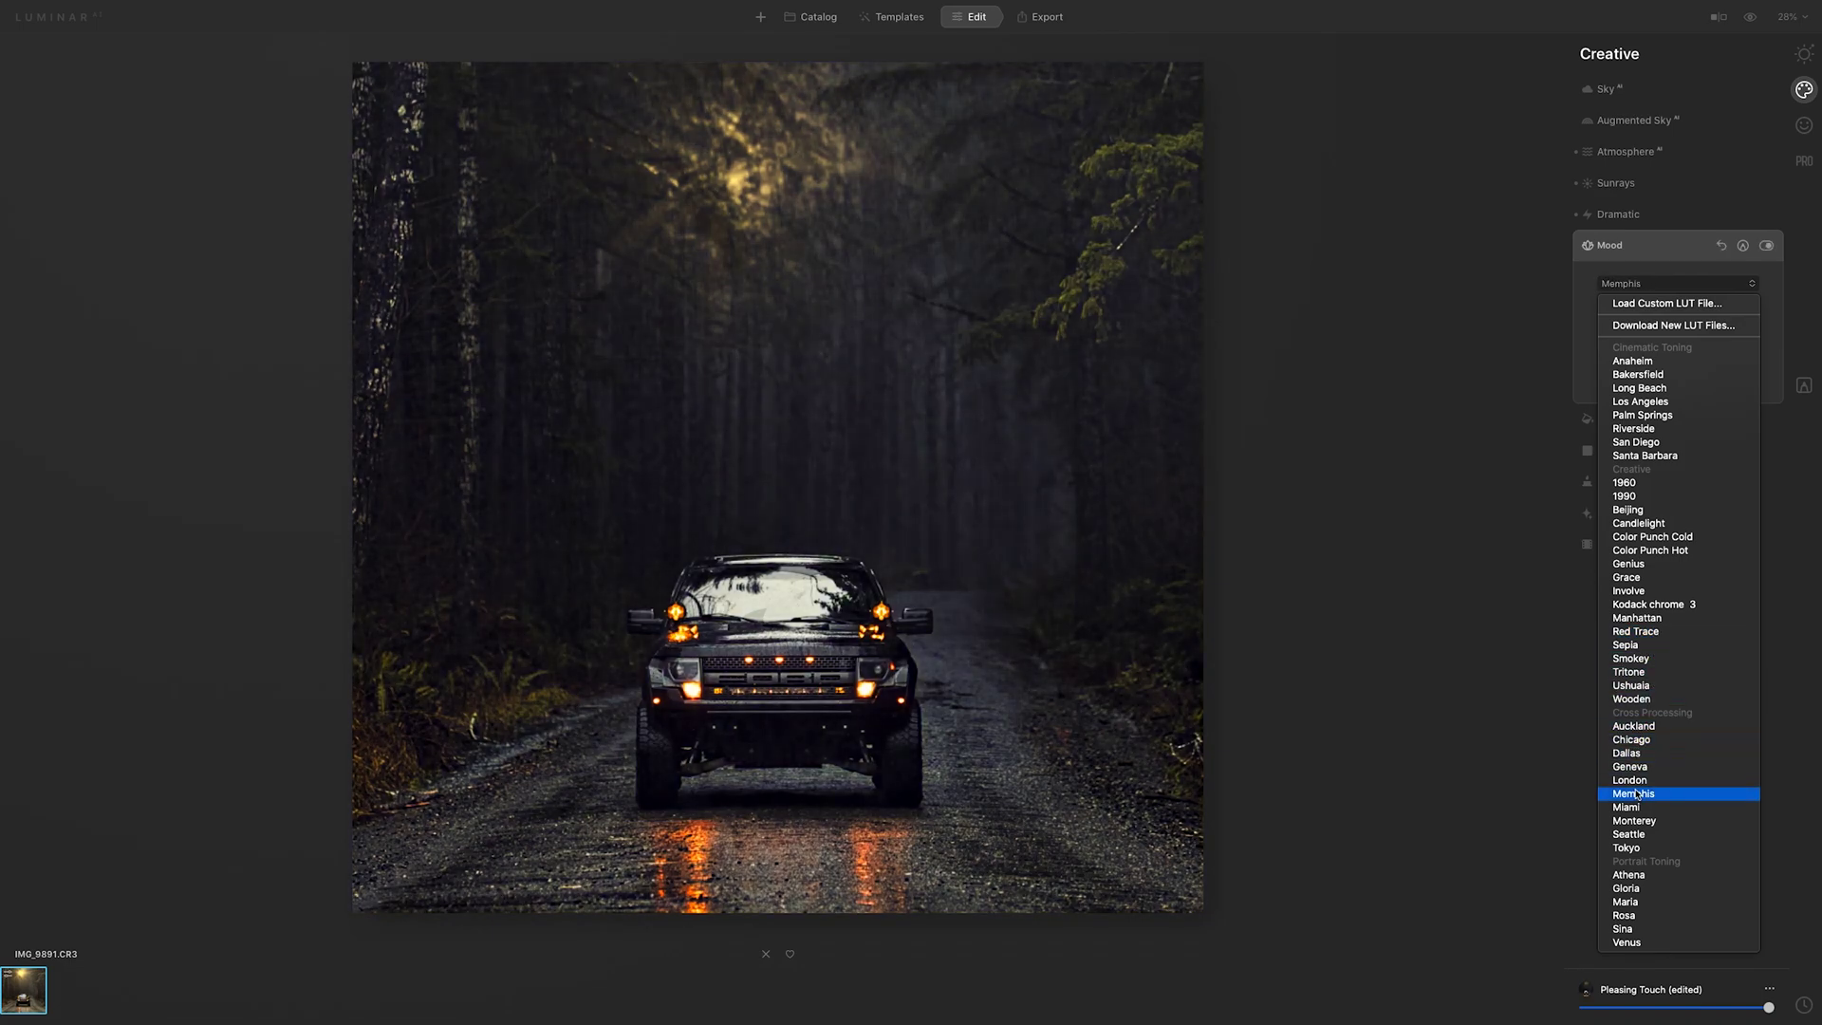
- Apply the Athena LUT as the mood, and add a Mystical effect with amount 21, shadows 0 and smoothness 100
click(1630, 877)
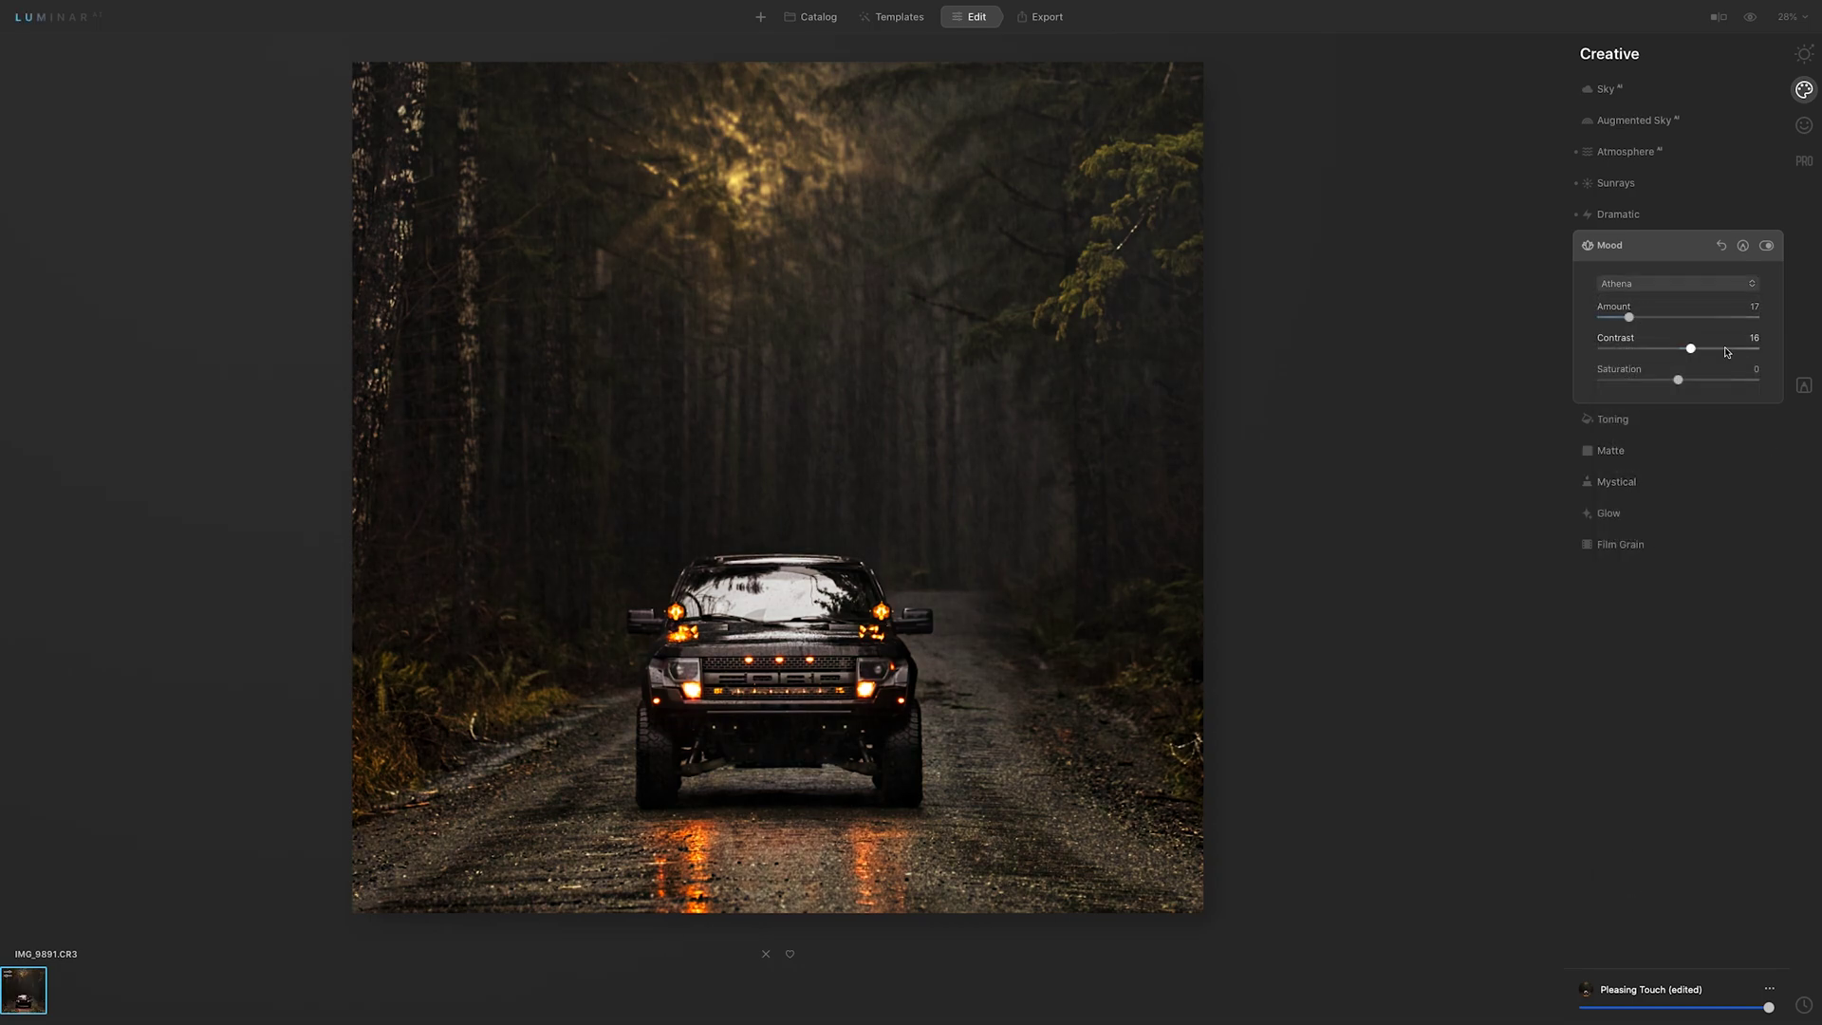
drag(1642, 312, 1662, 322)
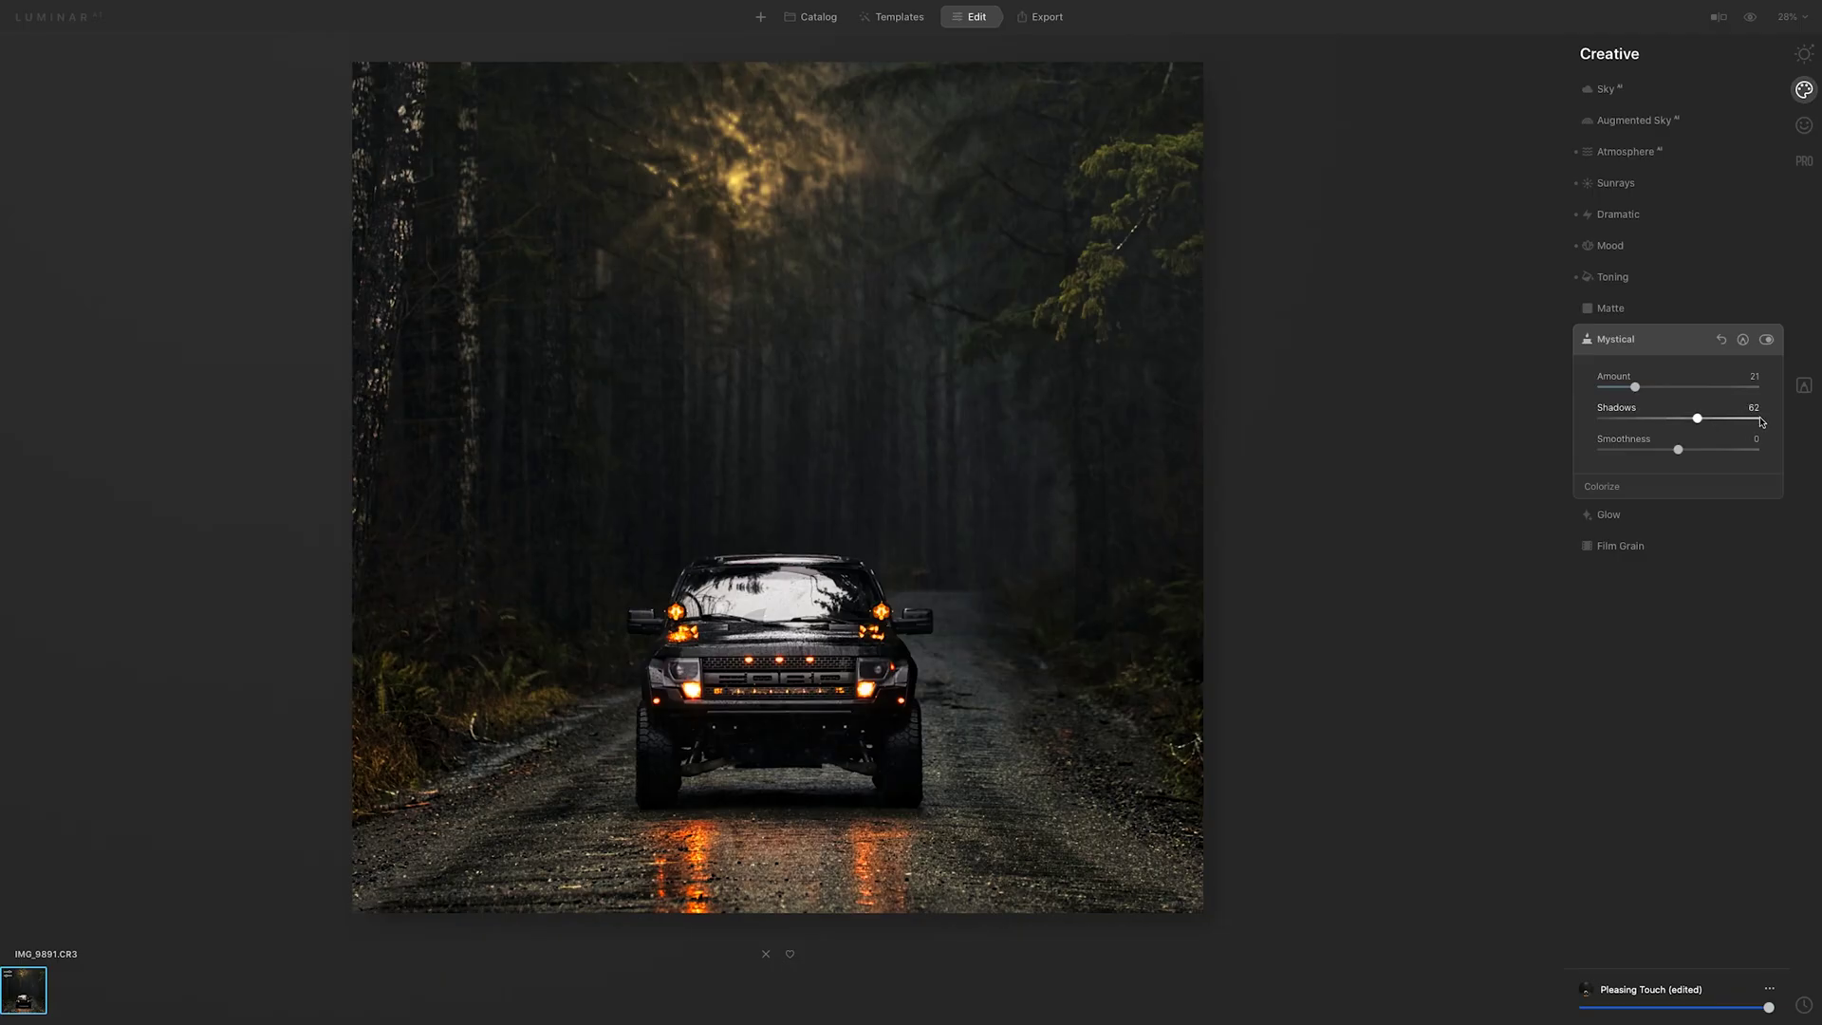
drag(1762, 422, 1572, 424)
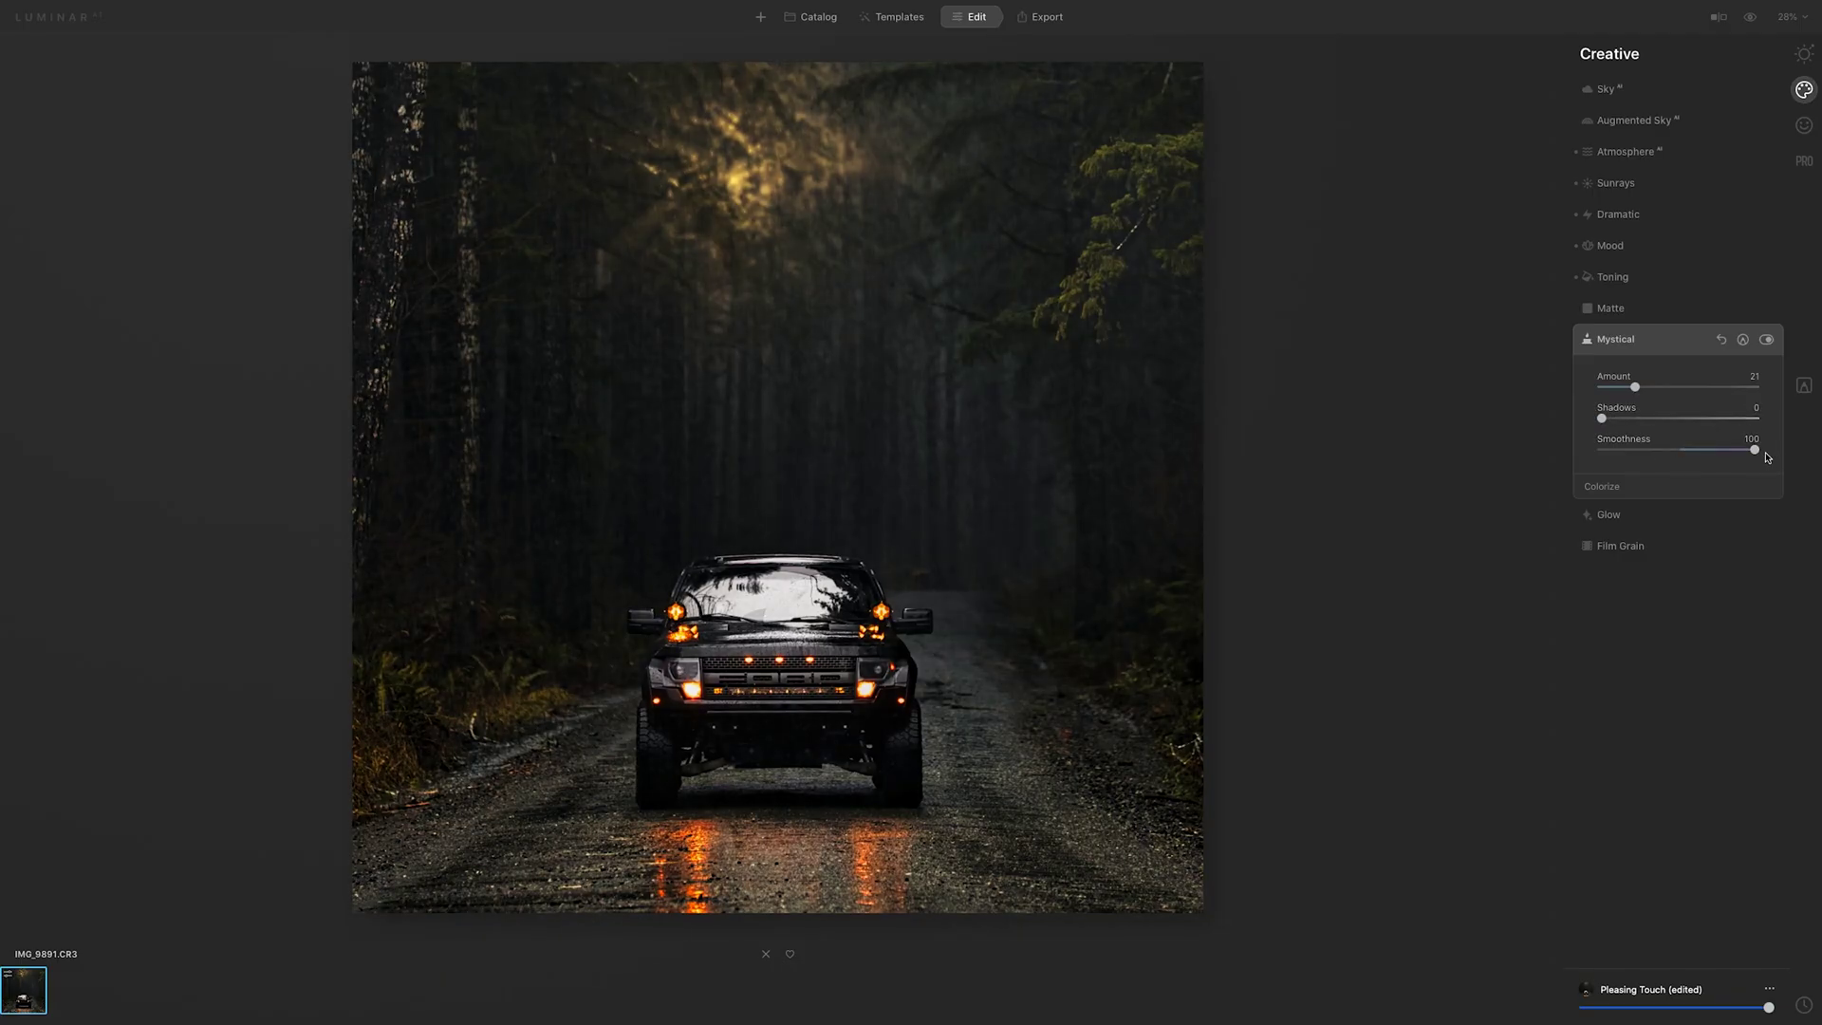
click(1629, 340)
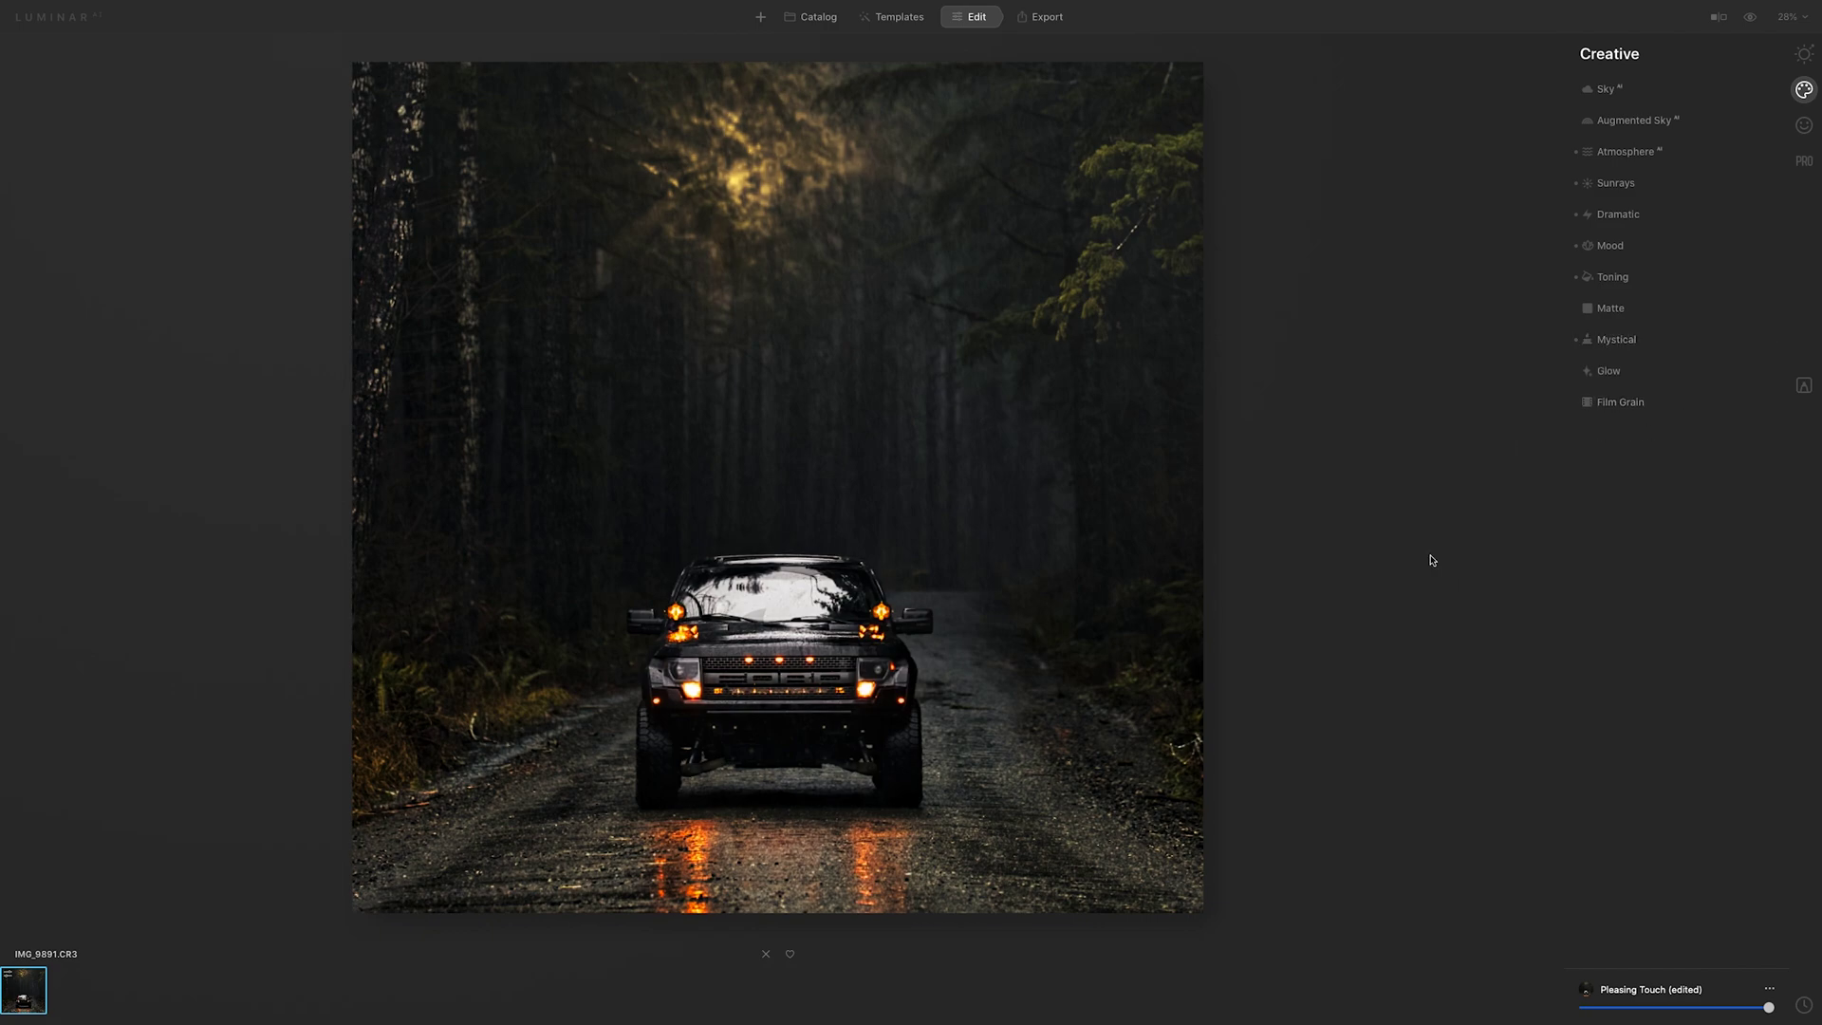
- Export the edited photo to disk as a JPEG and open it in Photoshop
click(1053, 18)
click(1695, 271)
click(996, 256)
click(941, 83)
click(909, 18)
text(-2)
click(997, 256)
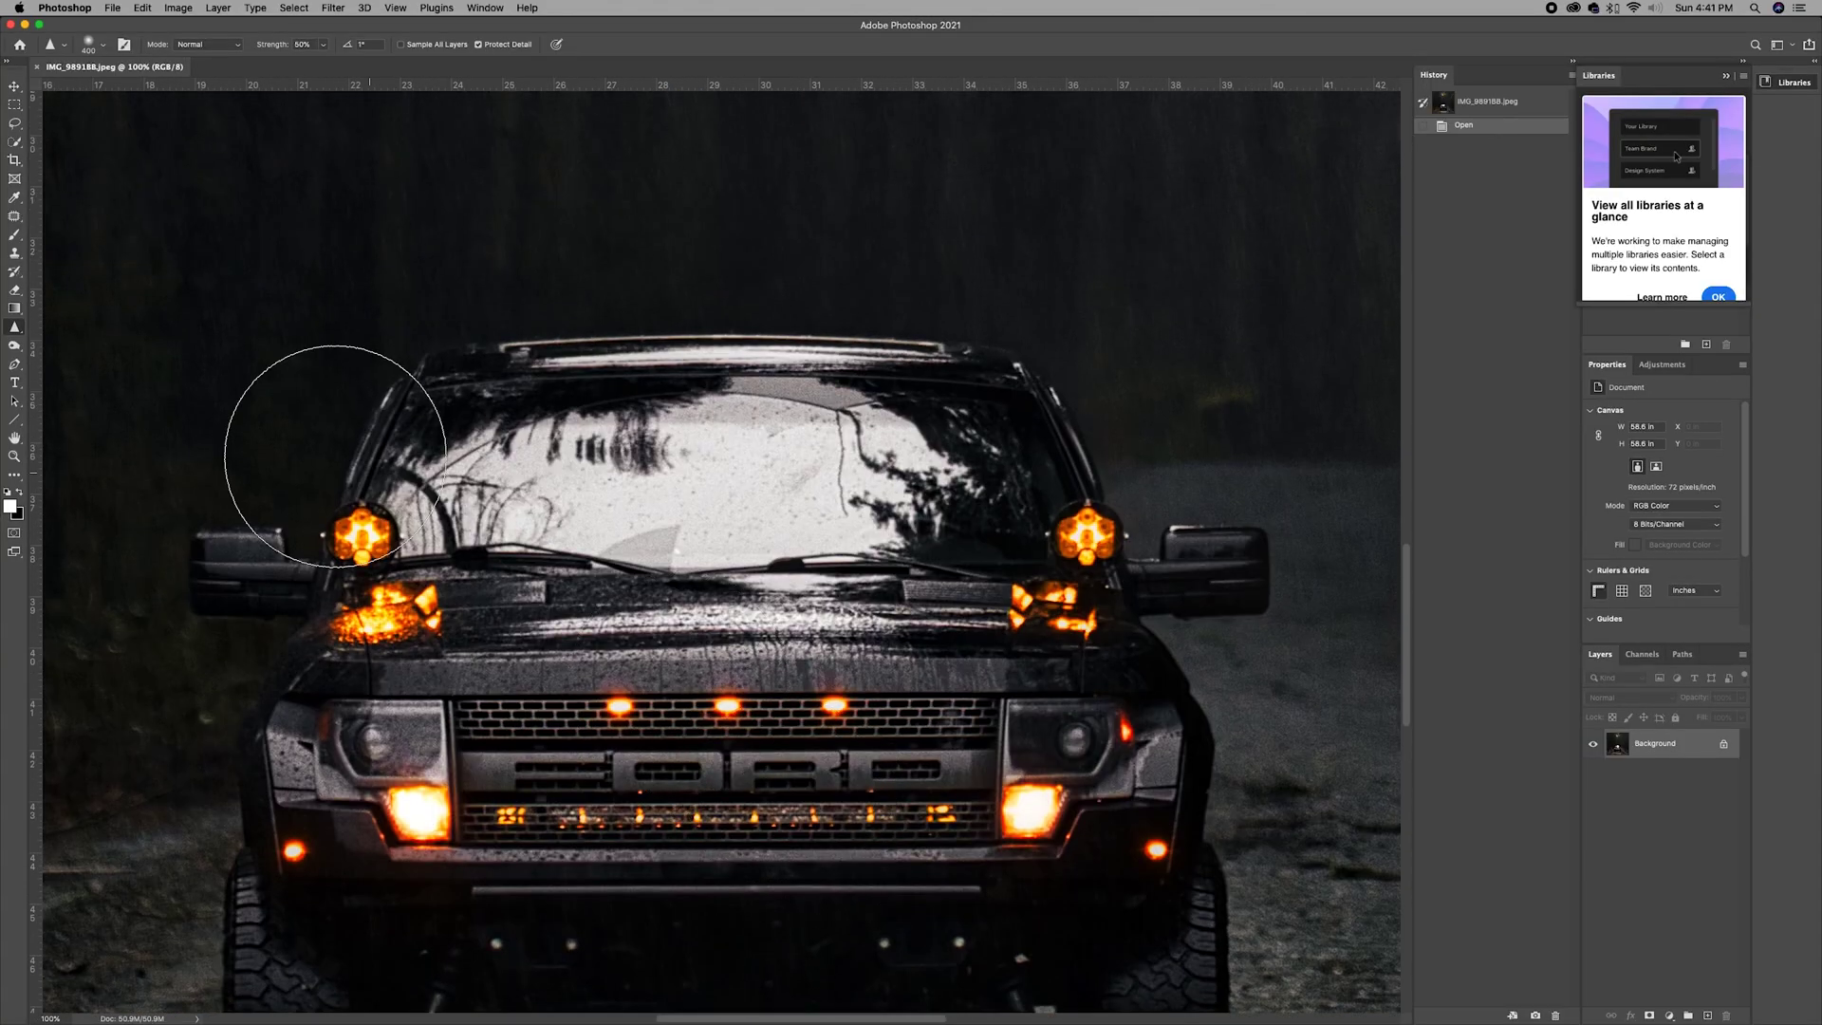
right_click(13, 349)
click(59, 372)
scroll(469, 492, down, 1)
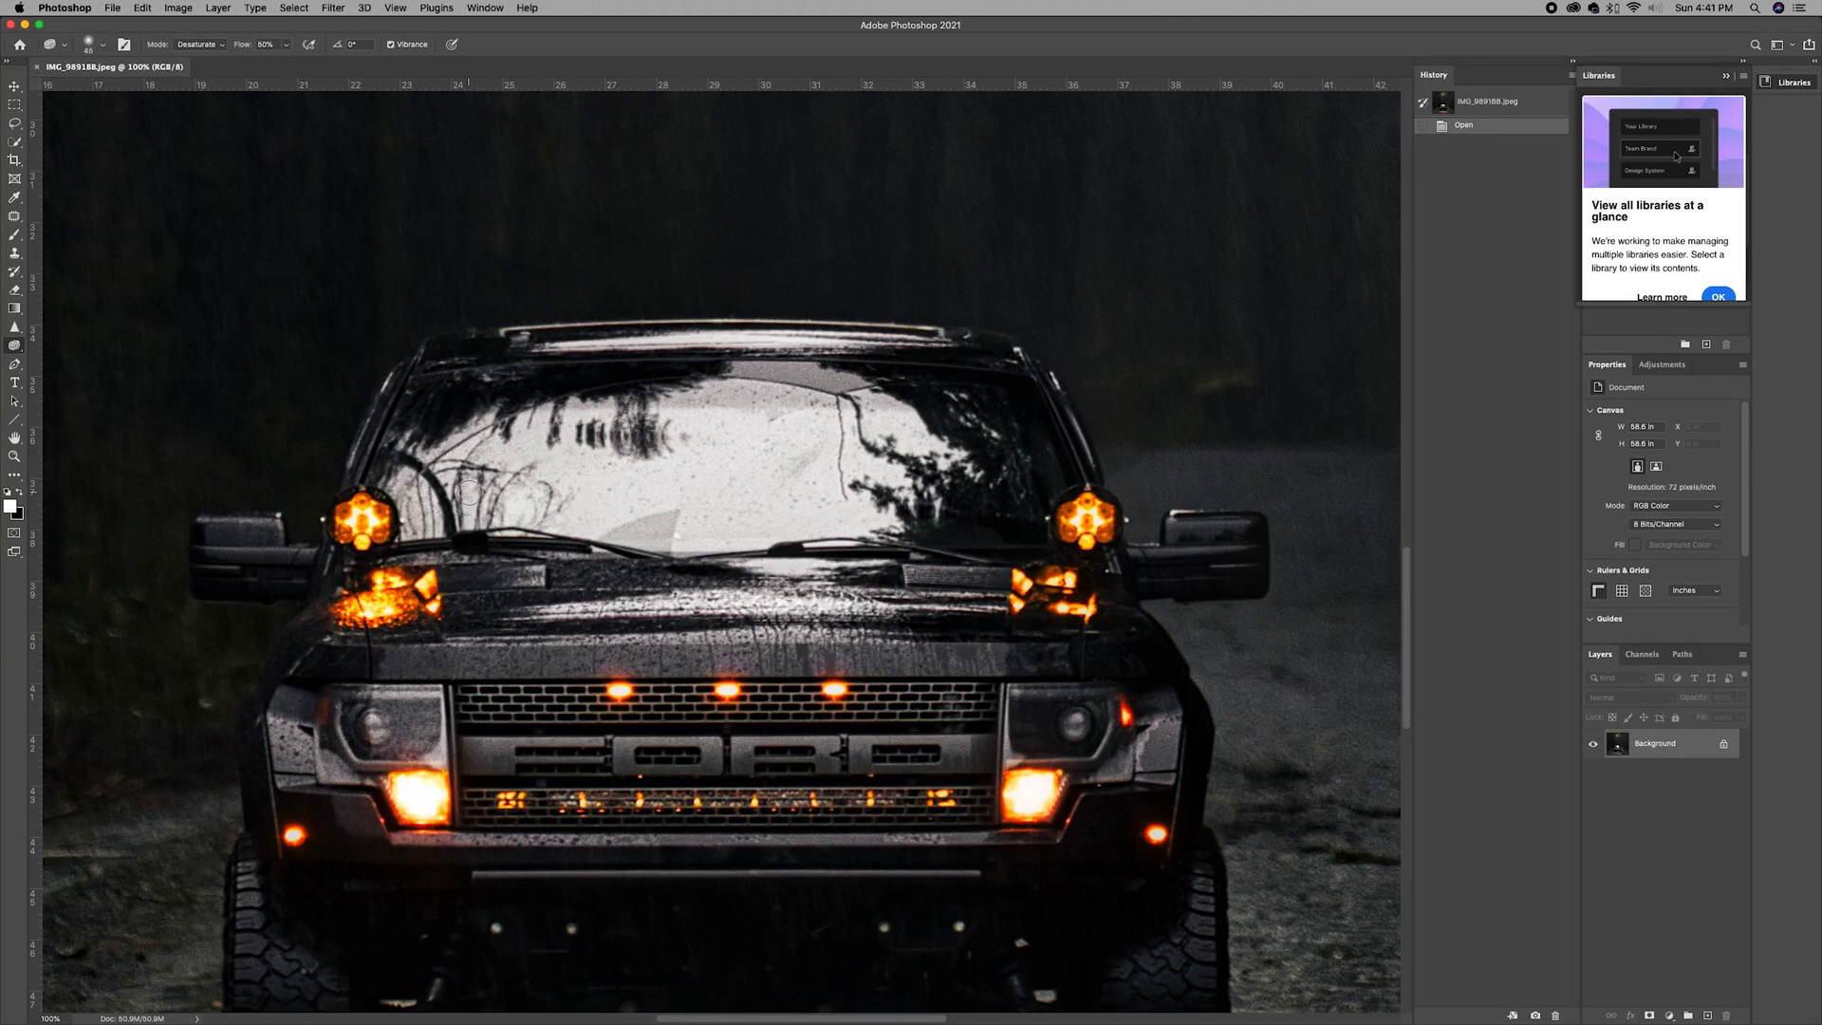
mouse_move(477, 494)
mouse_down()
mouse_move(932, 458)
mouse_move(506, 464)
mouse_move(514, 442)
mouse_move(646, 441)
mouse_up()
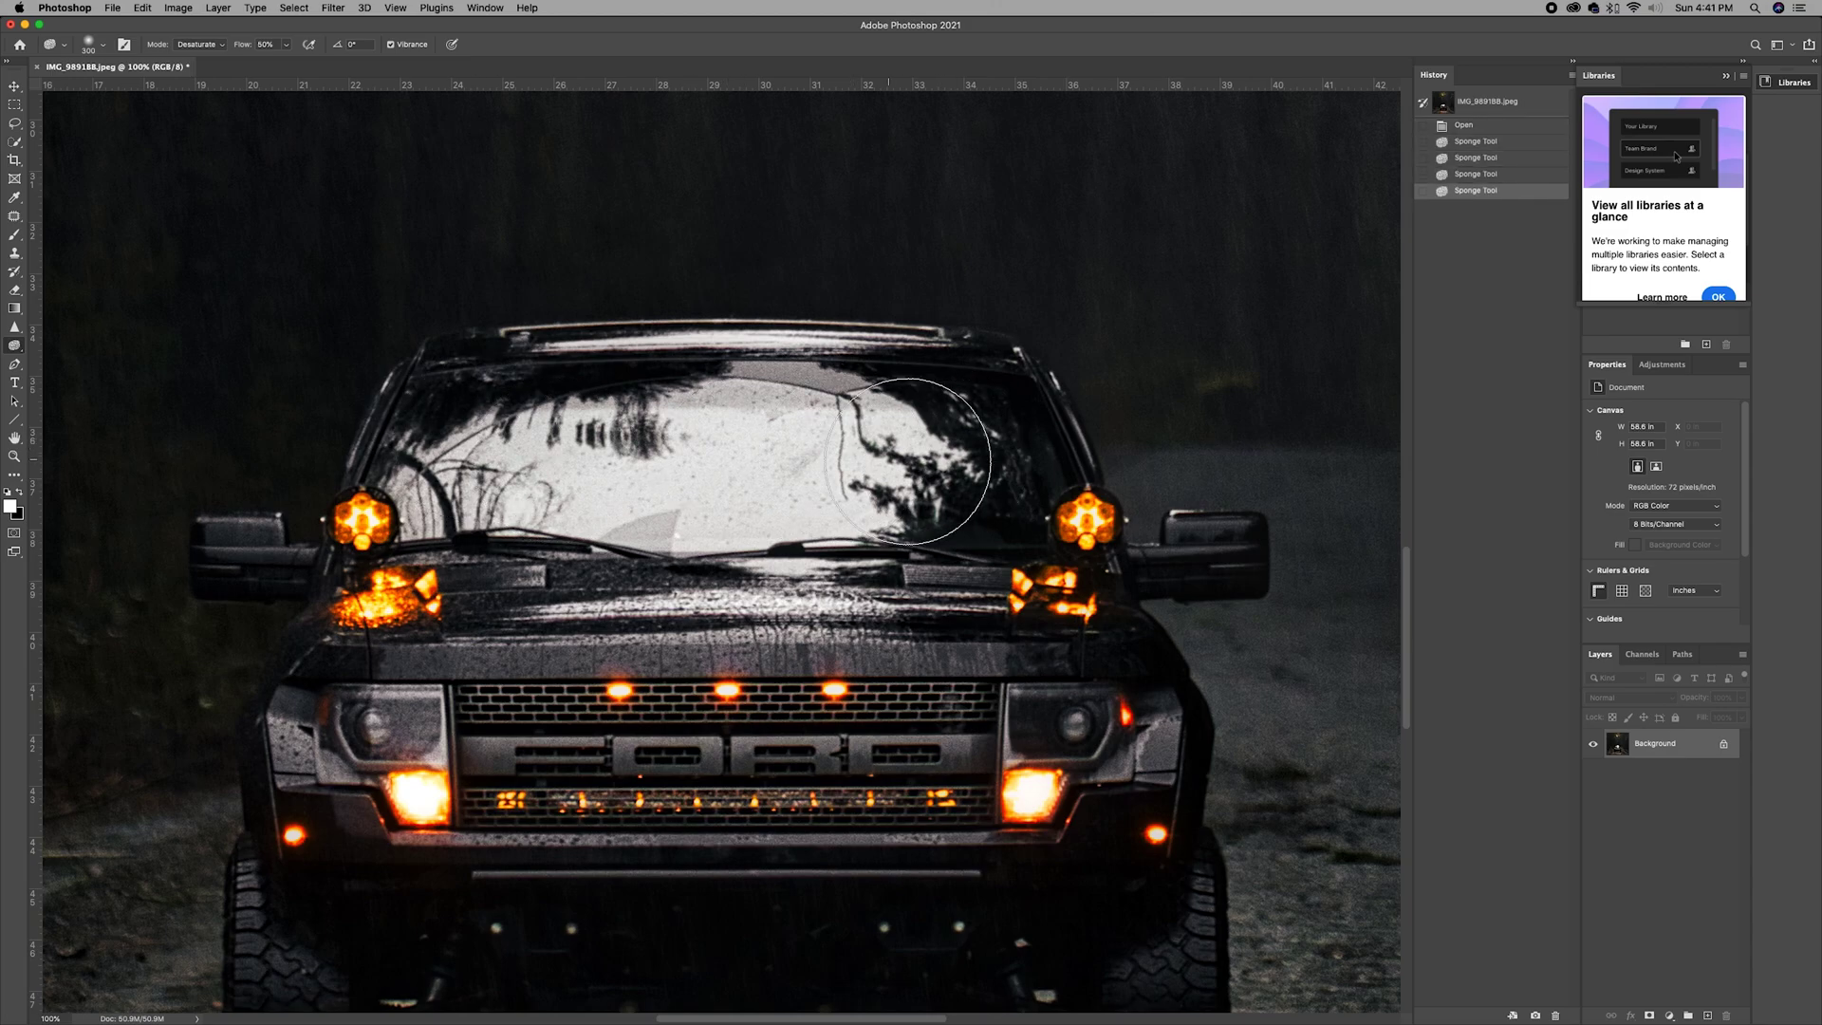
- Darken the truck's bright windshield, hood and front end with the Burn tool
key(shift+o)
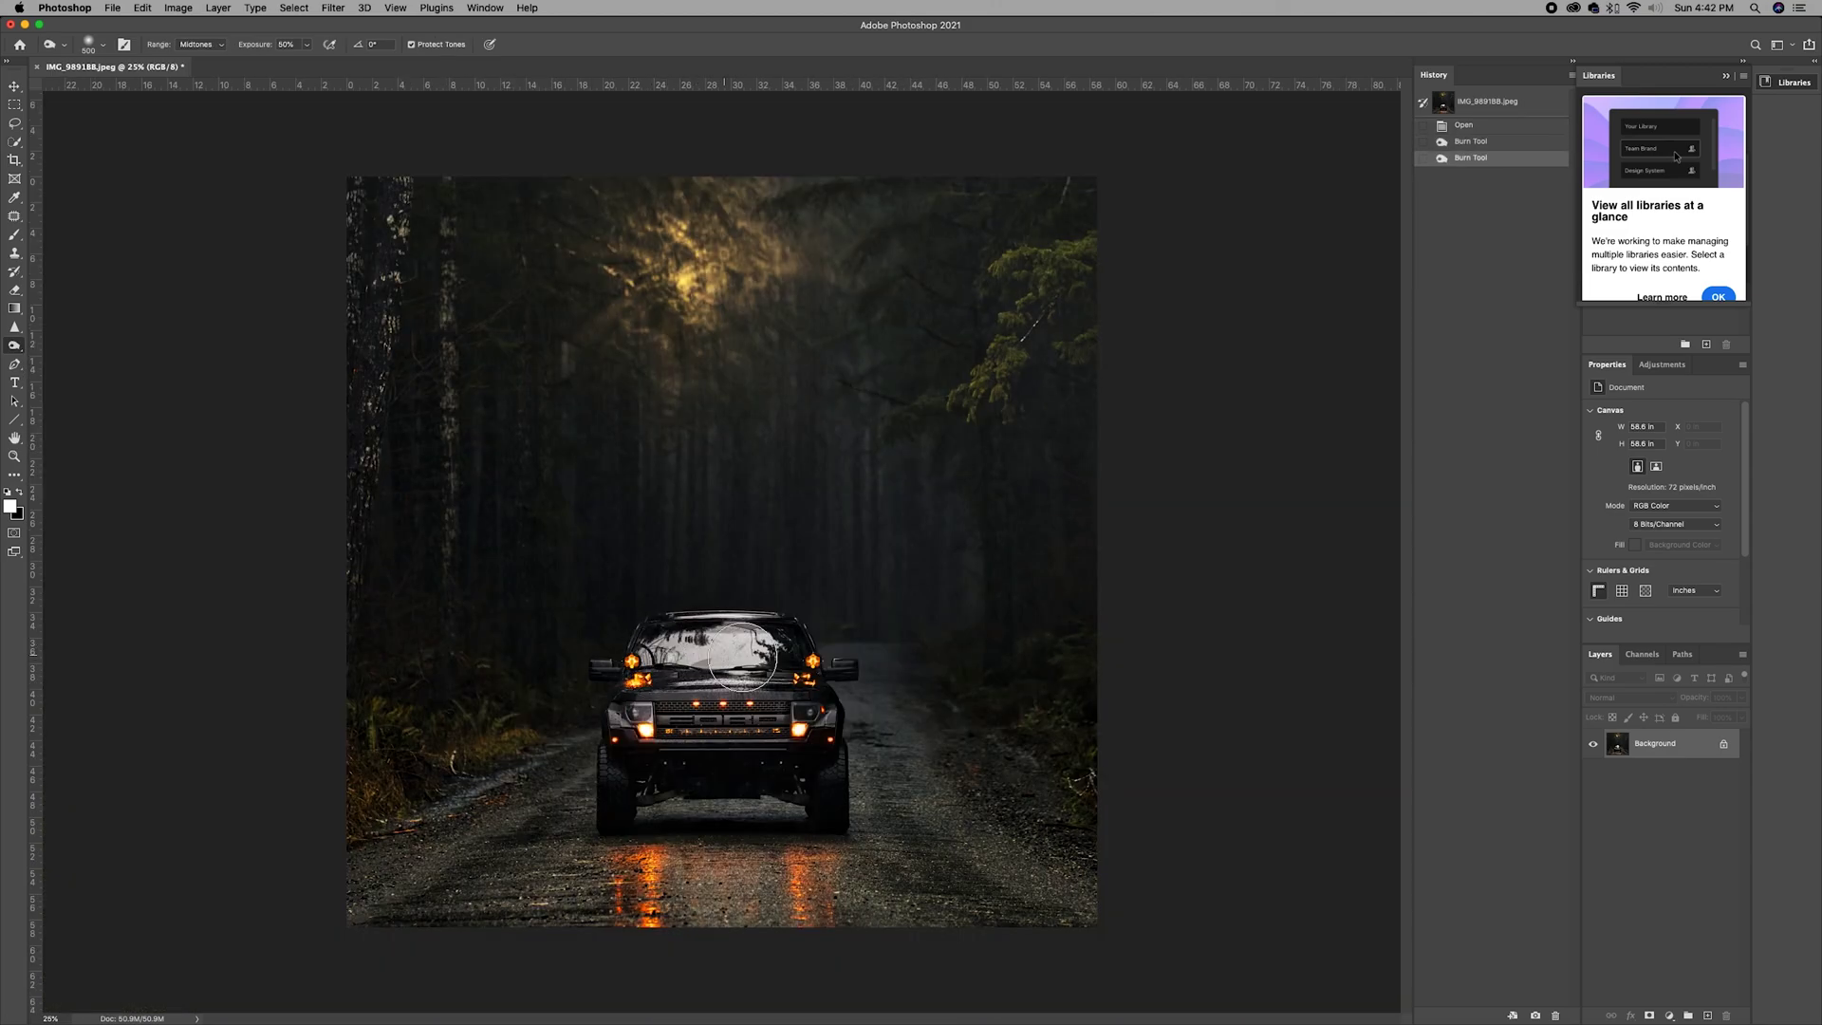
drag(742, 657, 655, 665)
mouse_move(655, 660)
mouse_down()
mouse_move(763, 654)
mouse_move(665, 679)
mouse_up()
drag(665, 645, 807, 655)
drag(760, 635, 683, 665)
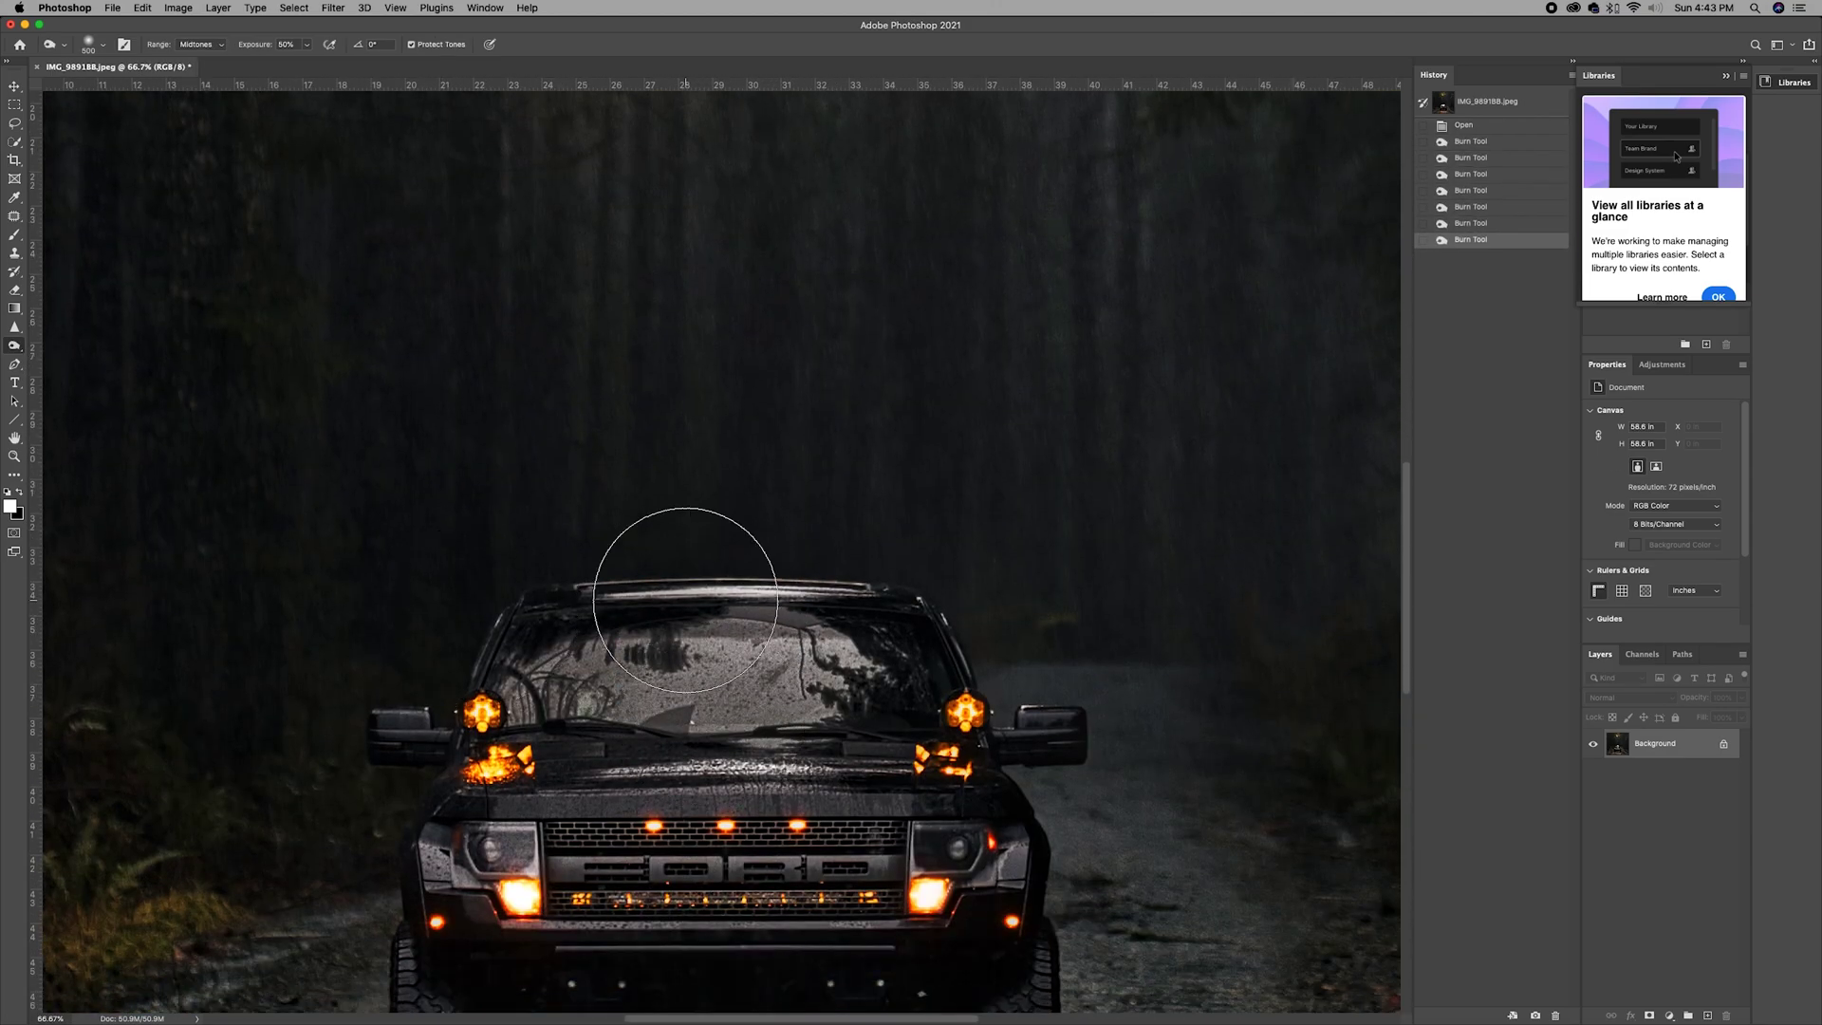
mouse_move(679, 557)
mouse_down()
mouse_move(862, 606)
mouse_move(608, 595)
mouse_move(828, 590)
mouse_up()
drag(826, 590, 627, 590)
drag(634, 771, 797, 774)
drag(511, 925, 912, 928)
drag(911, 929, 531, 928)
- Sharpen the details of the truck with the Sharpen tool, reducing the brush size for smaller areas
click(17, 328)
click(77, 339)
mouse_move(608, 849)
mouse_down()
mouse_move(756, 859)
mouse_move(579, 866)
mouse_up()
mouse_move(579, 865)
mouse_down()
mouse_move(492, 795)
mouse_move(570, 759)
mouse_up()
key(bracketleft)
key(bracketleft)
key(bracketleft)
drag(569, 759, 629, 745)
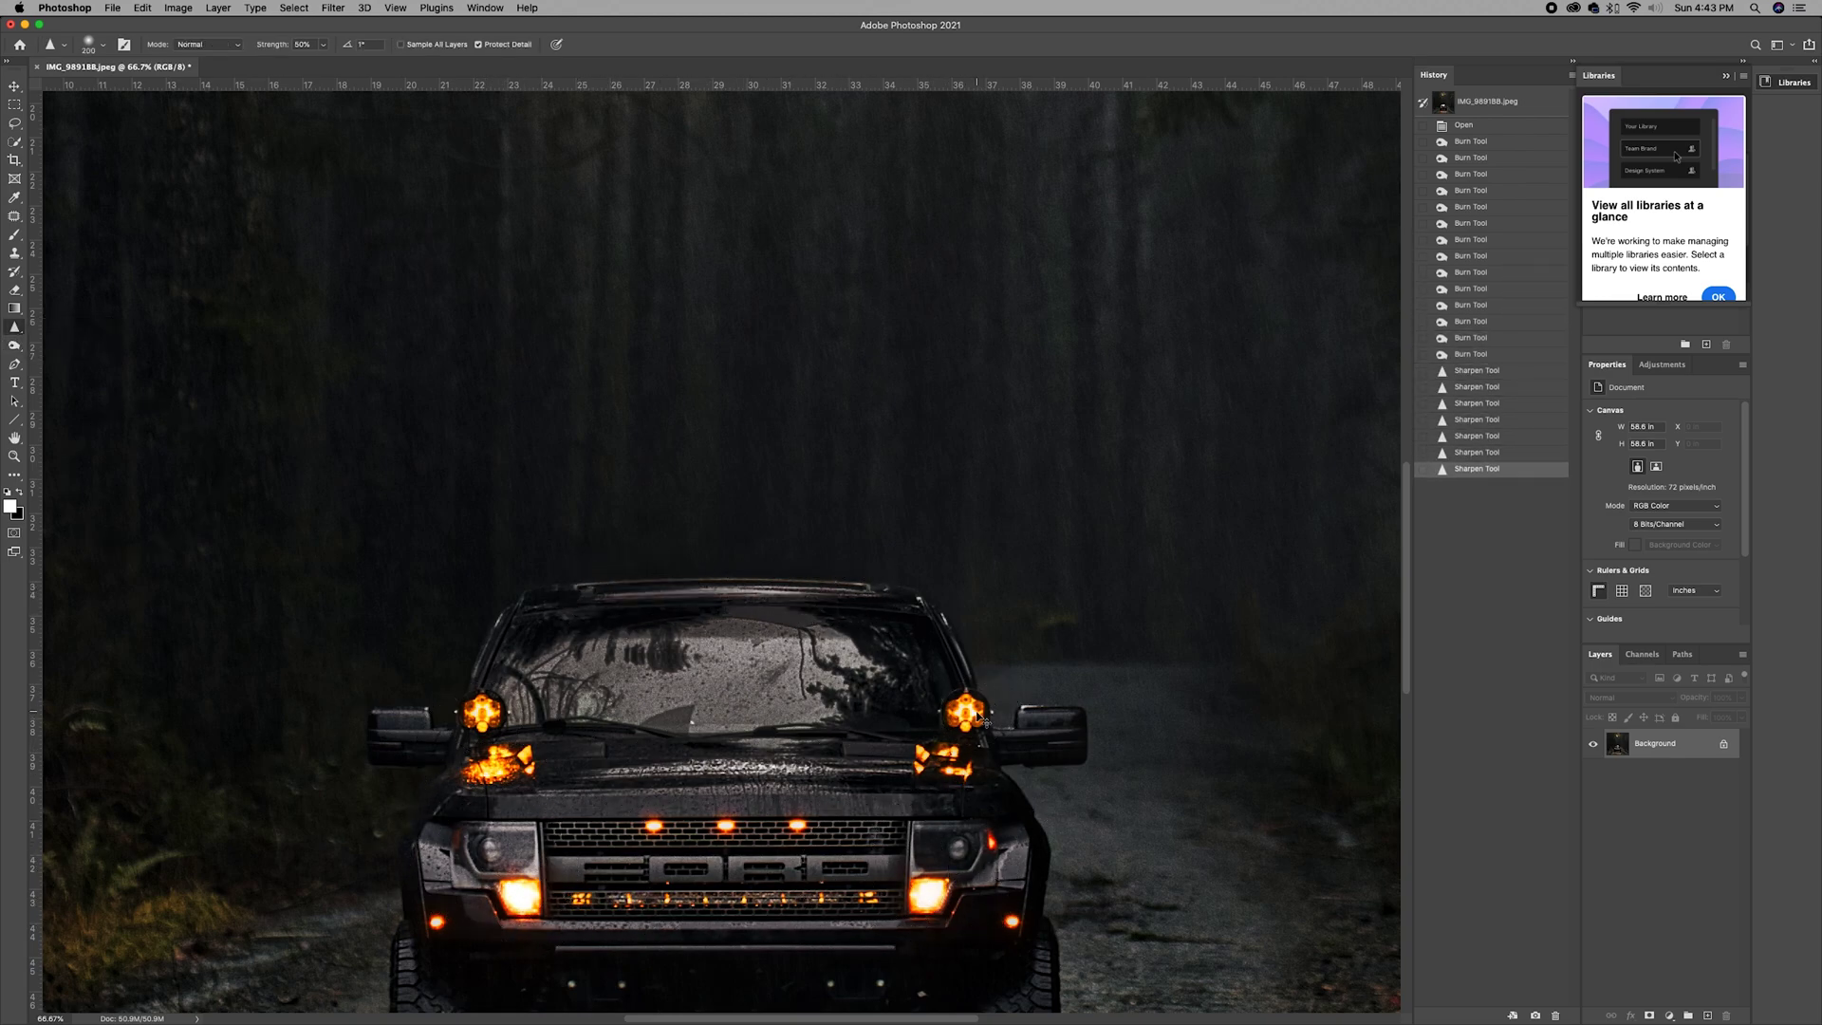
- Sharpen the wet road at the two headlight reflections in front of the truck, and display the whole photo
key(super+minus)
scroll(978, 717, down, 4)
drag(527, 954, 579, 882)
drag(885, 892, 901, 939)
key(super+minus)
scroll(927, 948, up, 3)
key(super+minus)
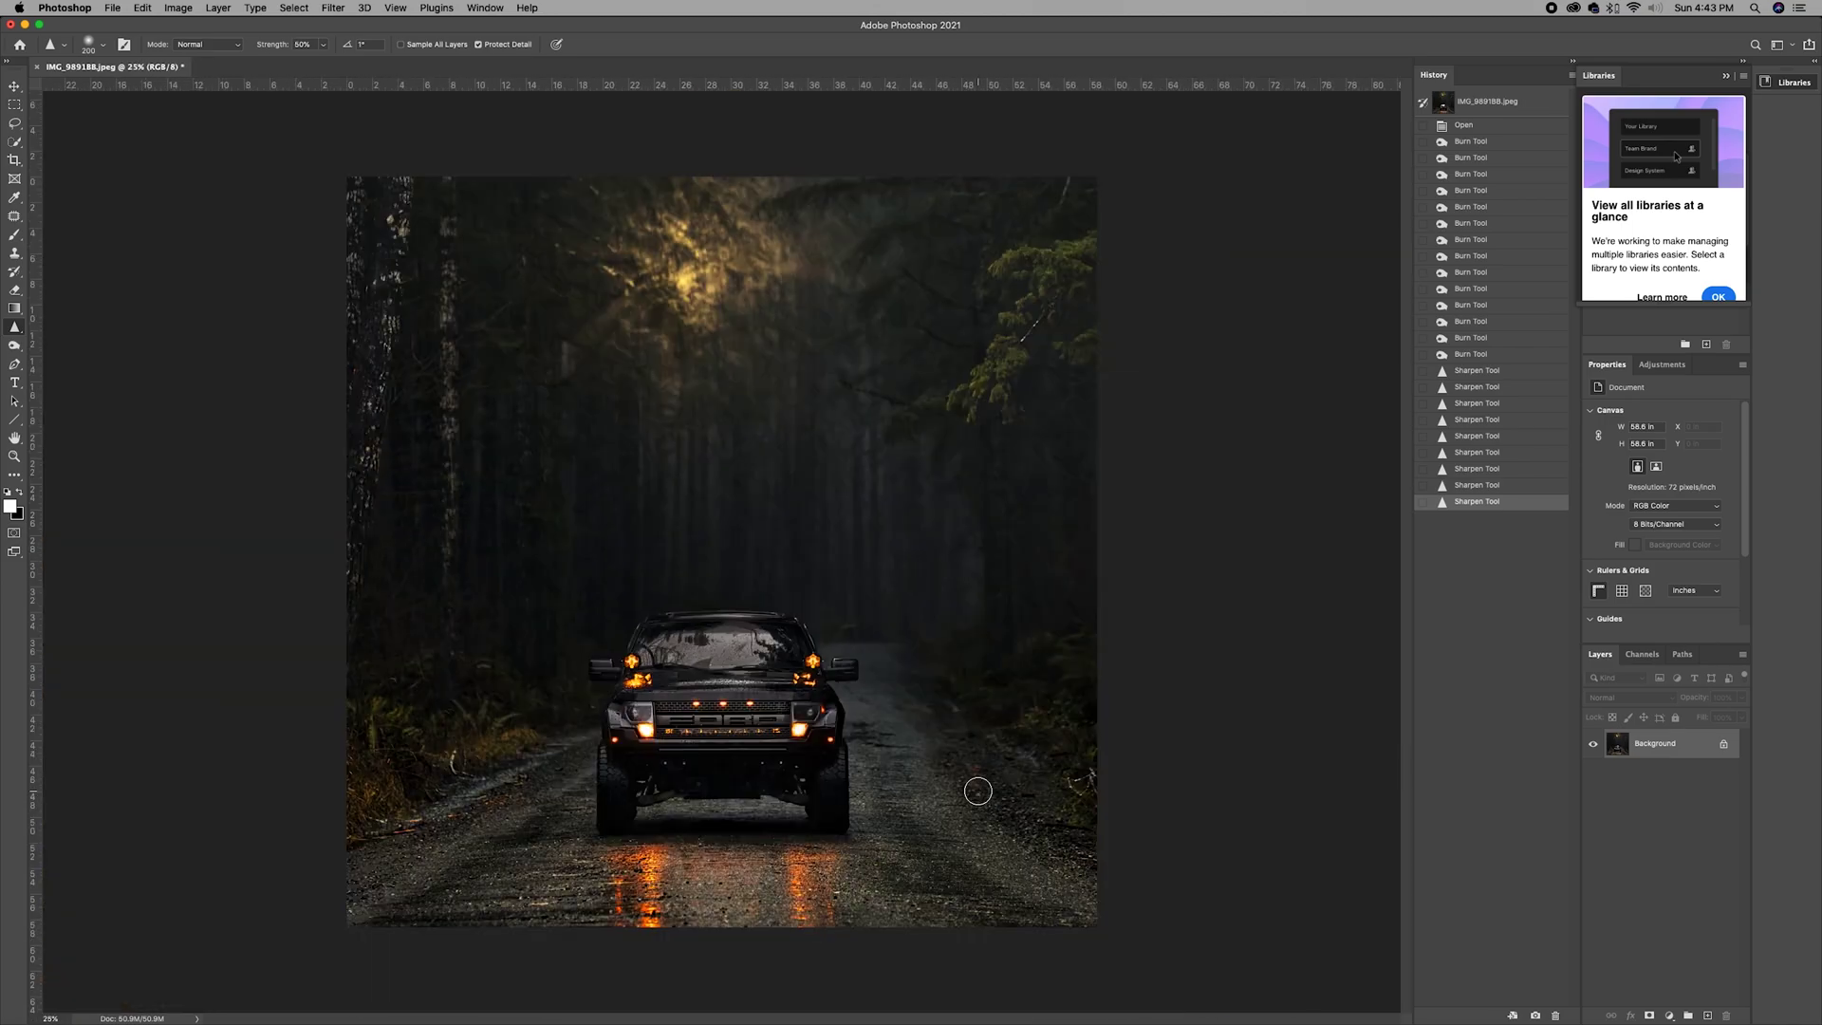